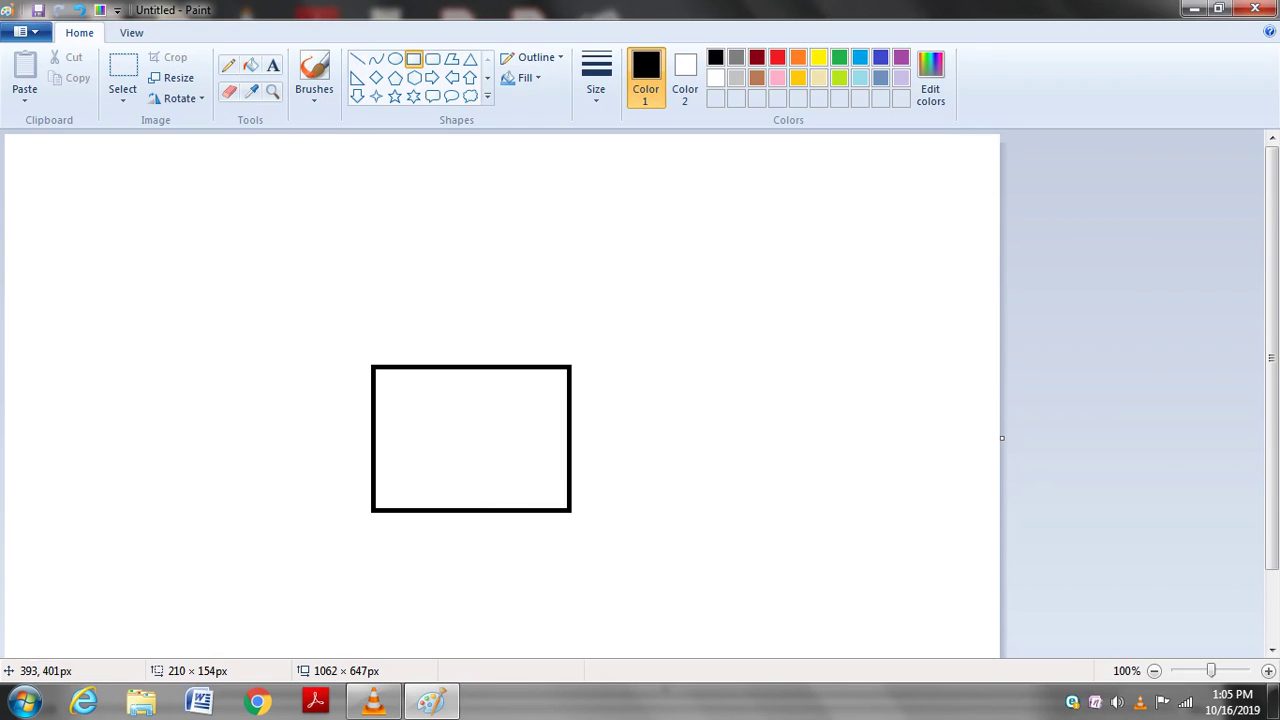
Step: Draw tall rectangular towers flanking the base rectangle, about 87 × 190 px on the left and 94 × 191 px on the right
drag(373, 511, 292, 333)
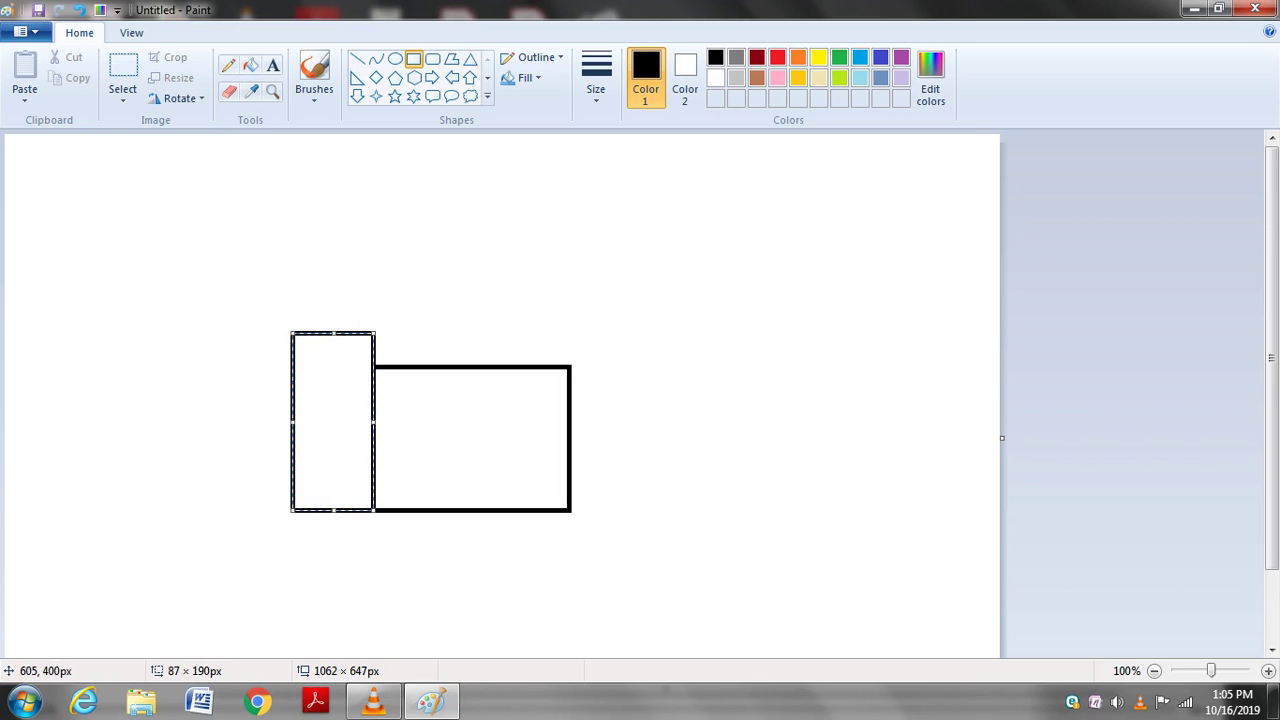
drag(570, 510, 658, 331)
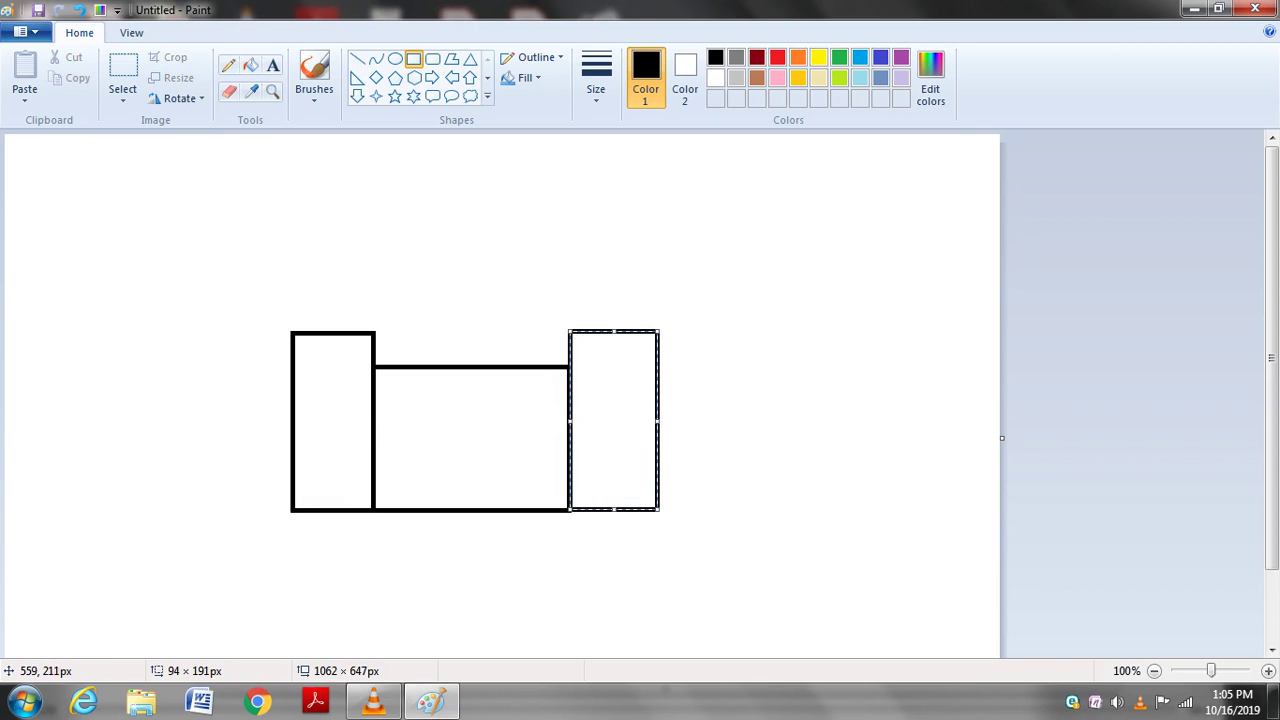
Step: Draw a turret about 74 × 84 px centred on top of the base, with a triangular roof about 85 × 74 px above it
drag(493, 367, 422, 286)
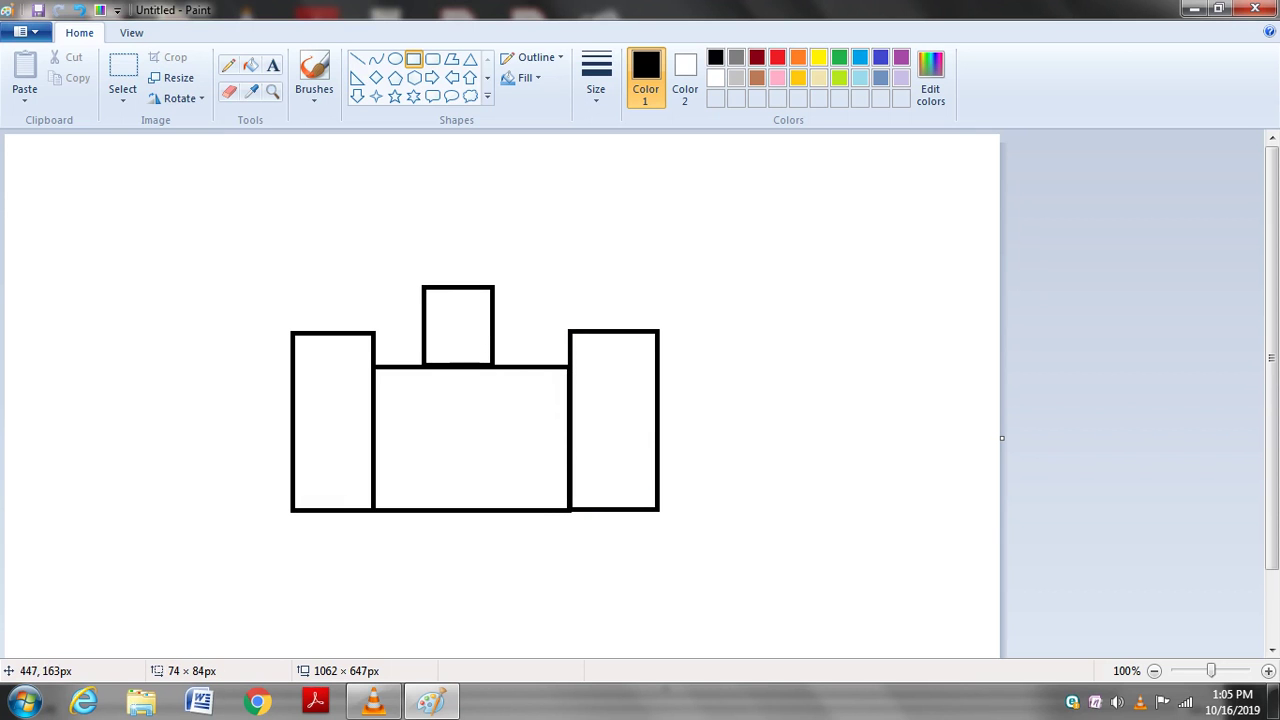
drag(422, 286, 469, 320)
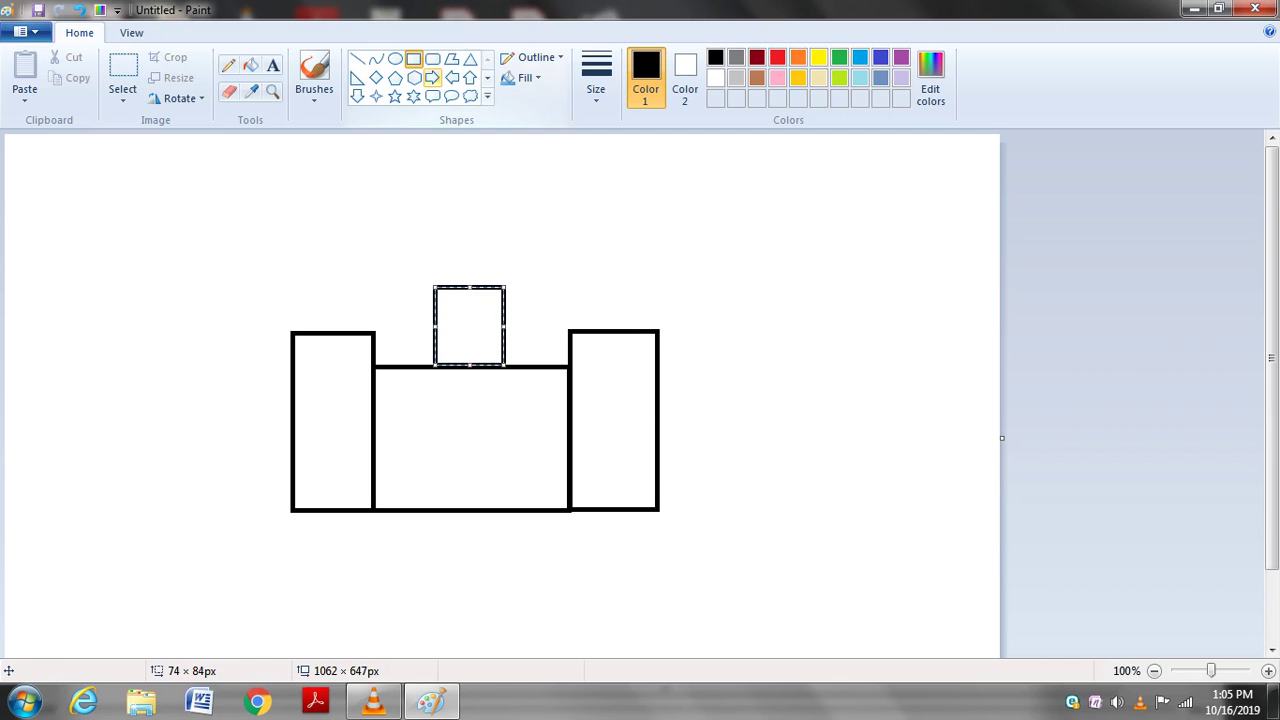
click(470, 60)
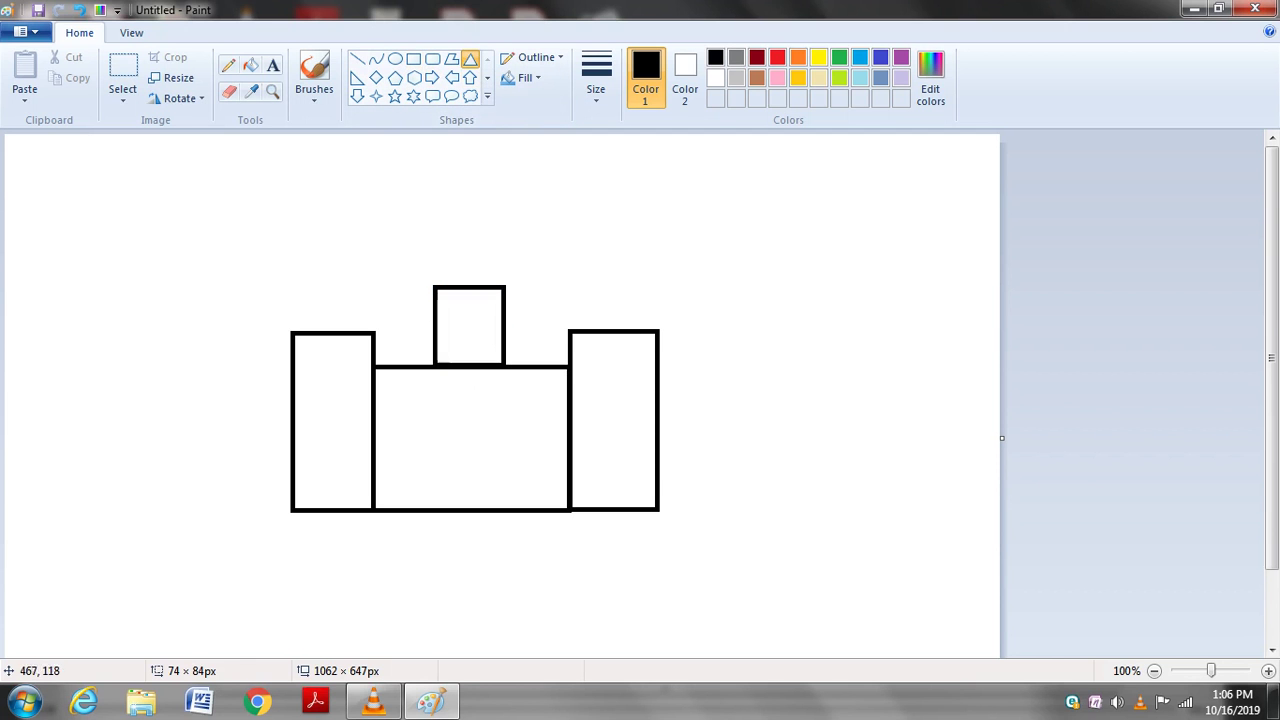
drag(507, 287, 428, 218)
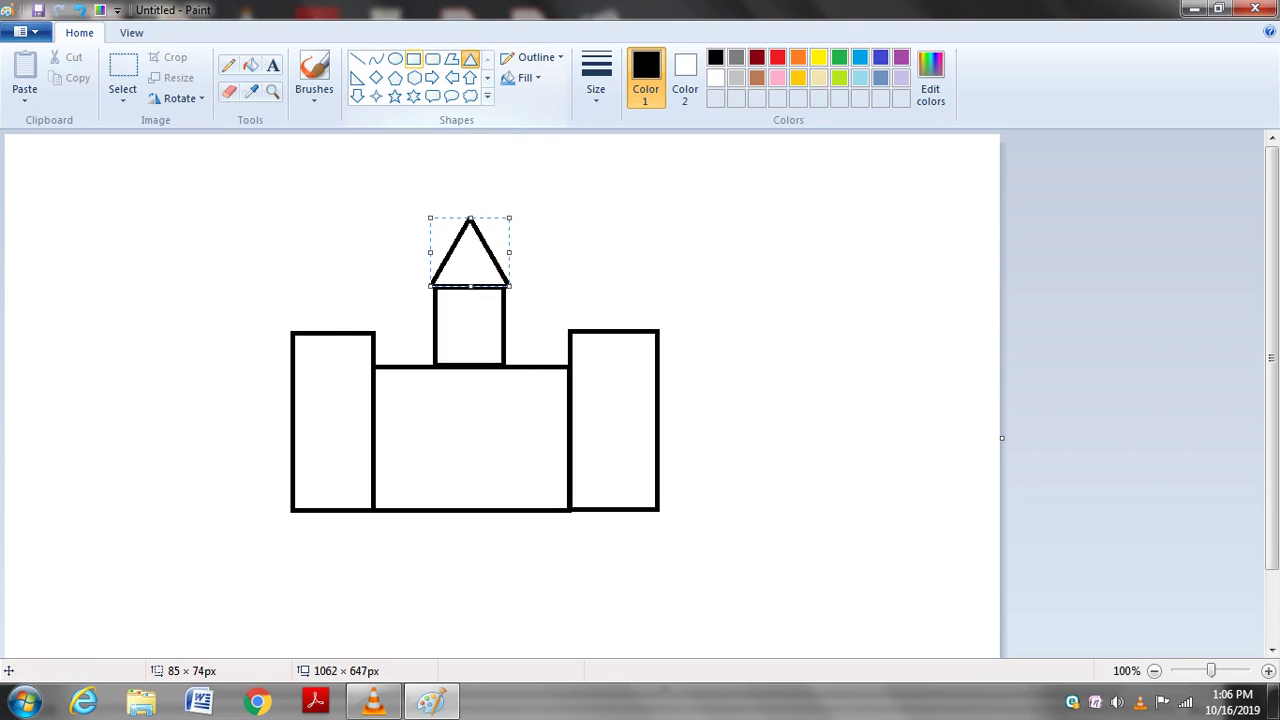
Step: Draw six small staggered brick rectangles, about 32 to 40 px wide, down the inside of the left tower
click(413, 58)
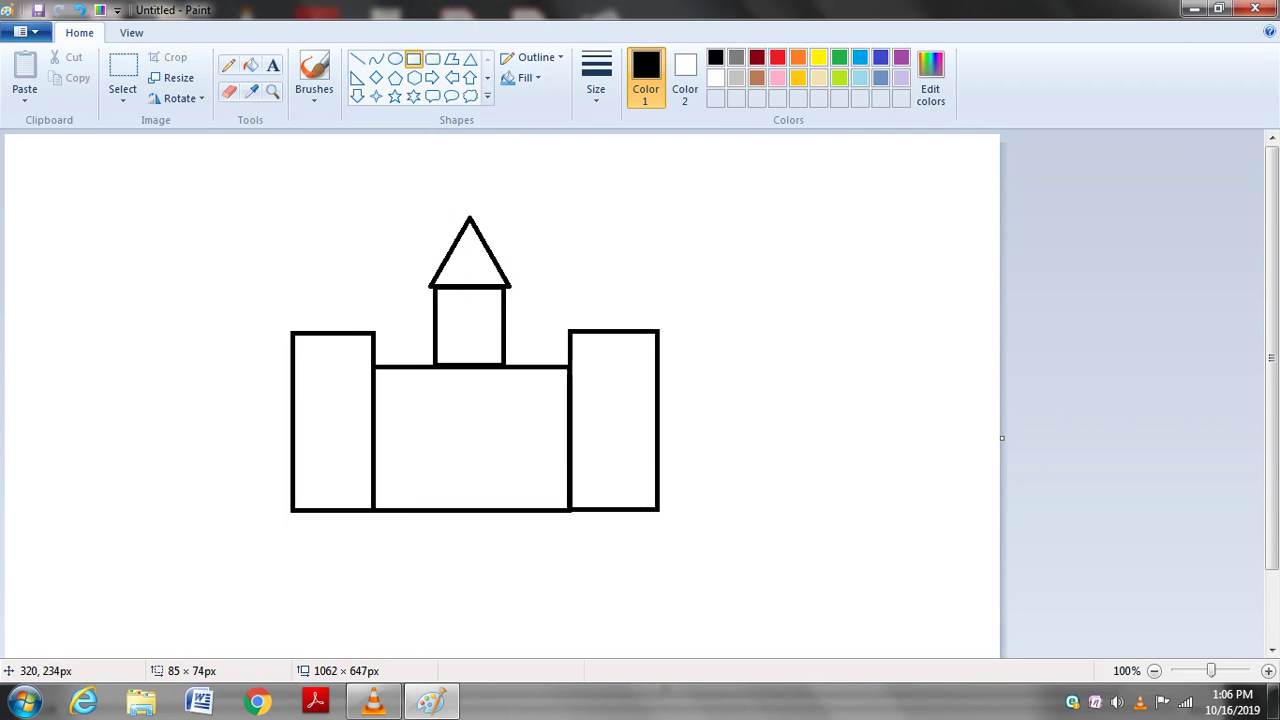
mouse_move(301, 349)
mouse_down()
mouse_move(362, 394)
mouse_move(306, 411)
mouse_move(359, 445)
mouse_move(328, 472)
mouse_move(338, 490)
mouse_up()
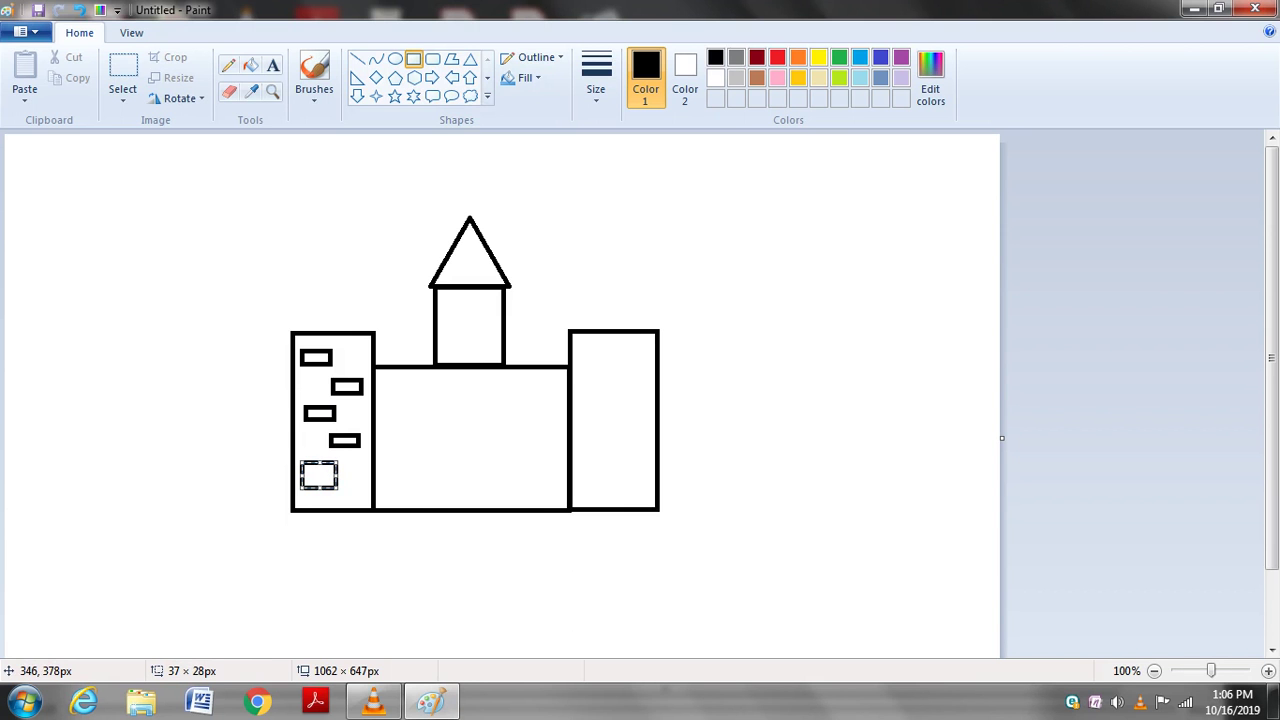
key(ctrl+z)
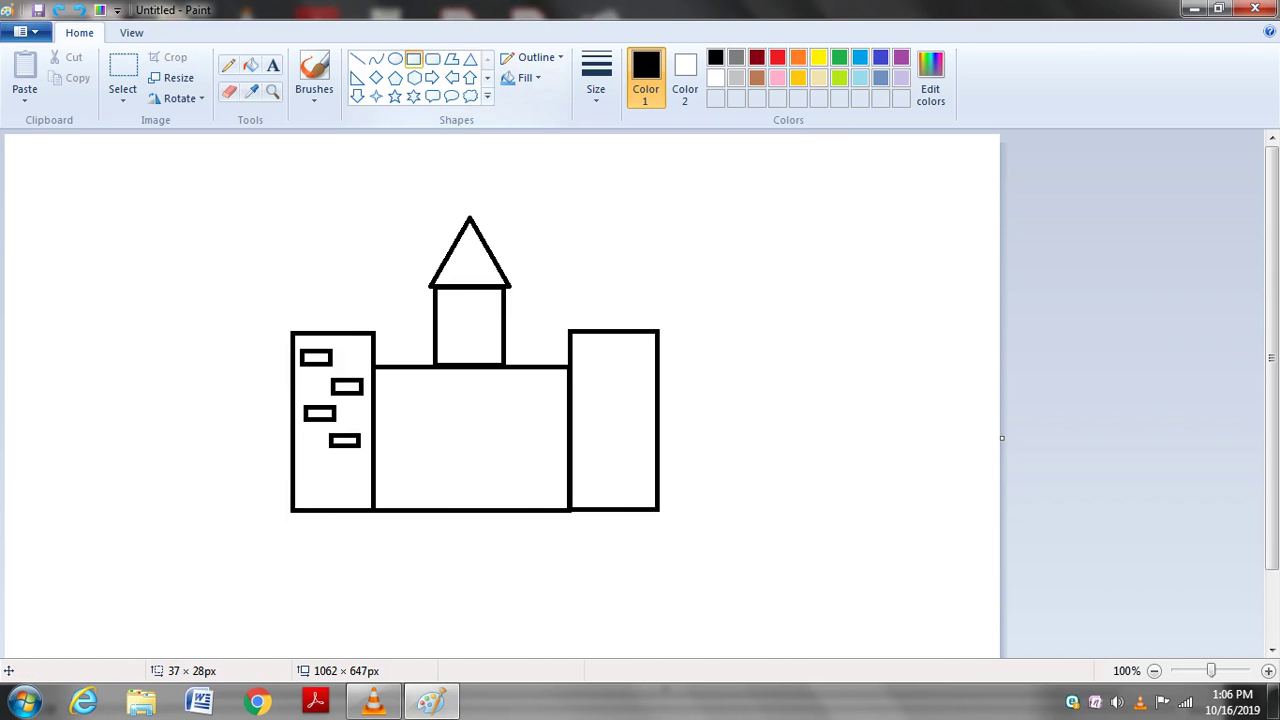
drag(303, 463, 343, 479)
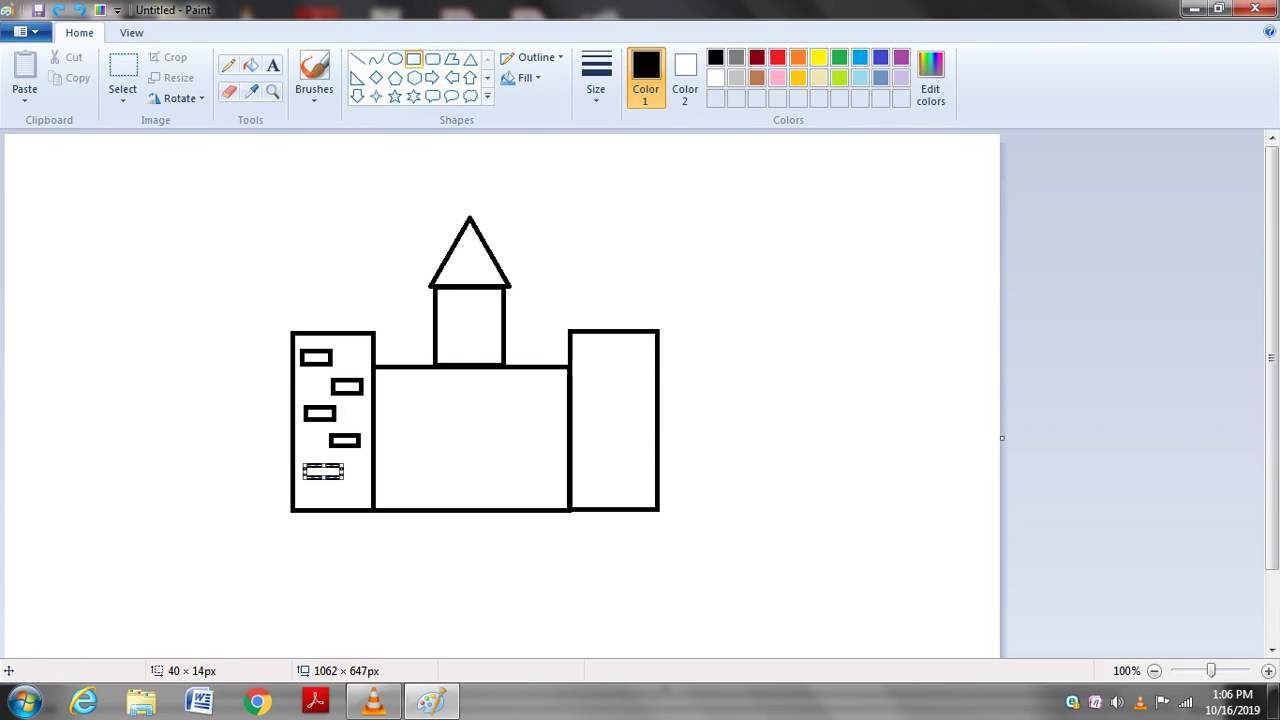
click(413, 59)
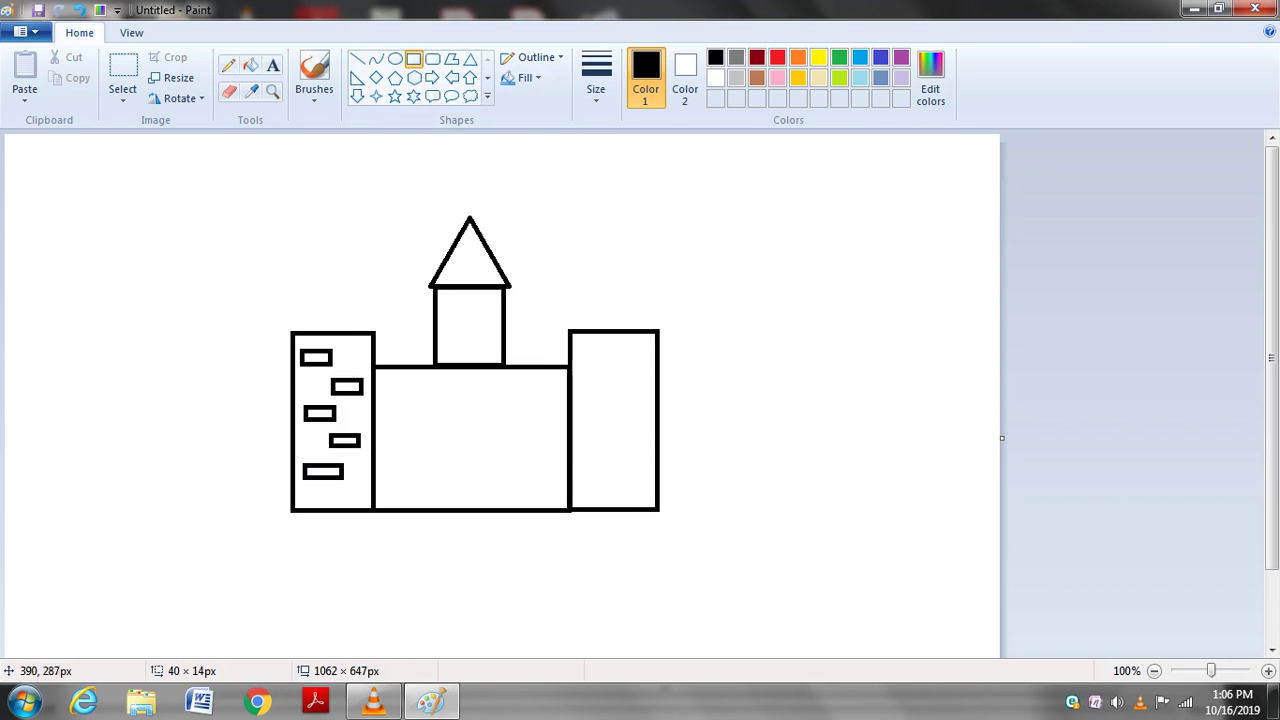
drag(335, 492, 364, 501)
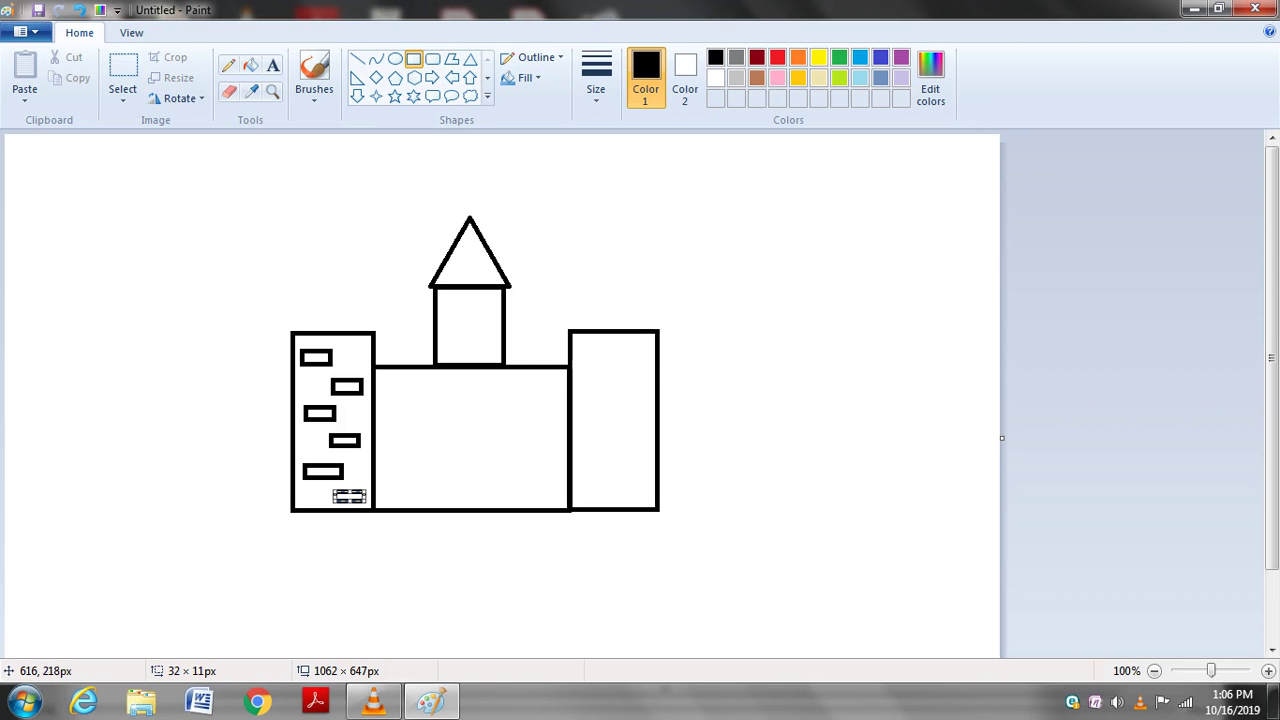
Step: Draw six small staggered brick rectangles down the inside of the right tower, the lowest about 41 × 11 px
mouse_move(576, 343)
mouse_down()
mouse_move(613, 361)
mouse_move(616, 390)
mouse_move(643, 392)
mouse_move(595, 414)
mouse_move(616, 430)
mouse_move(603, 430)
mouse_up()
key(ctrl+z)
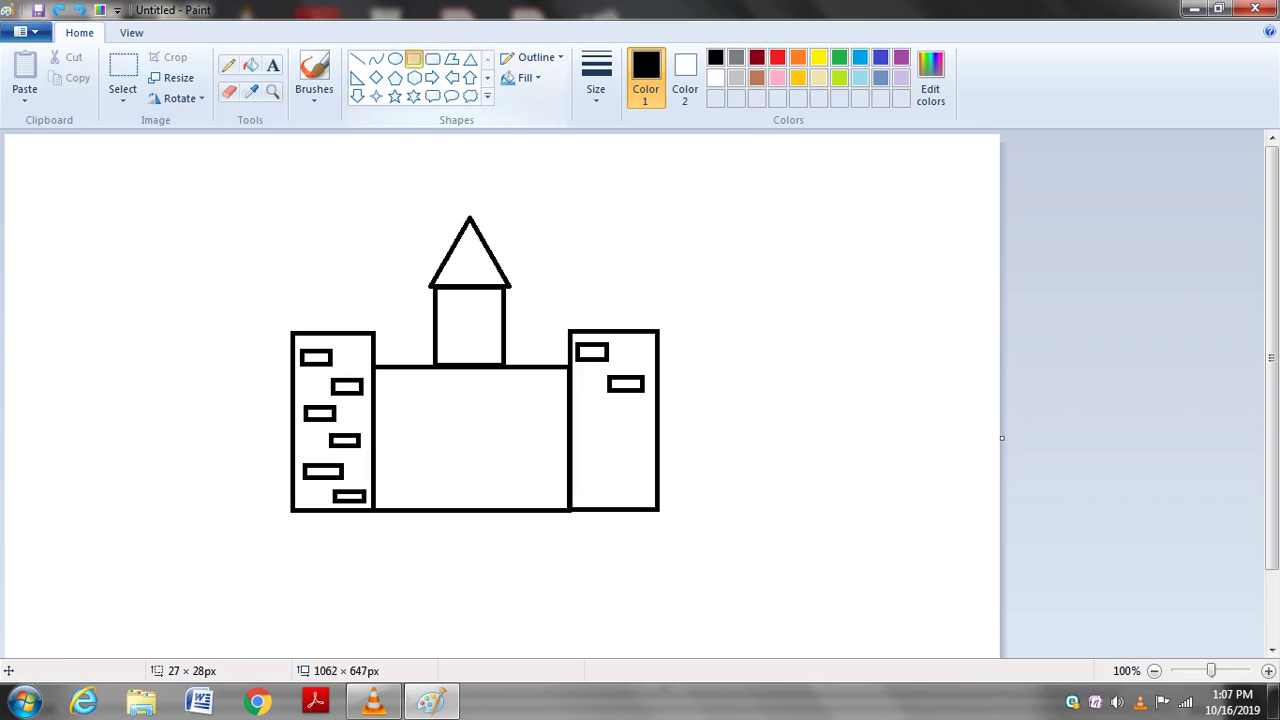
mouse_move(578, 403)
mouse_down()
mouse_move(646, 450)
mouse_move(592, 480)
mouse_move(614, 491)
mouse_up()
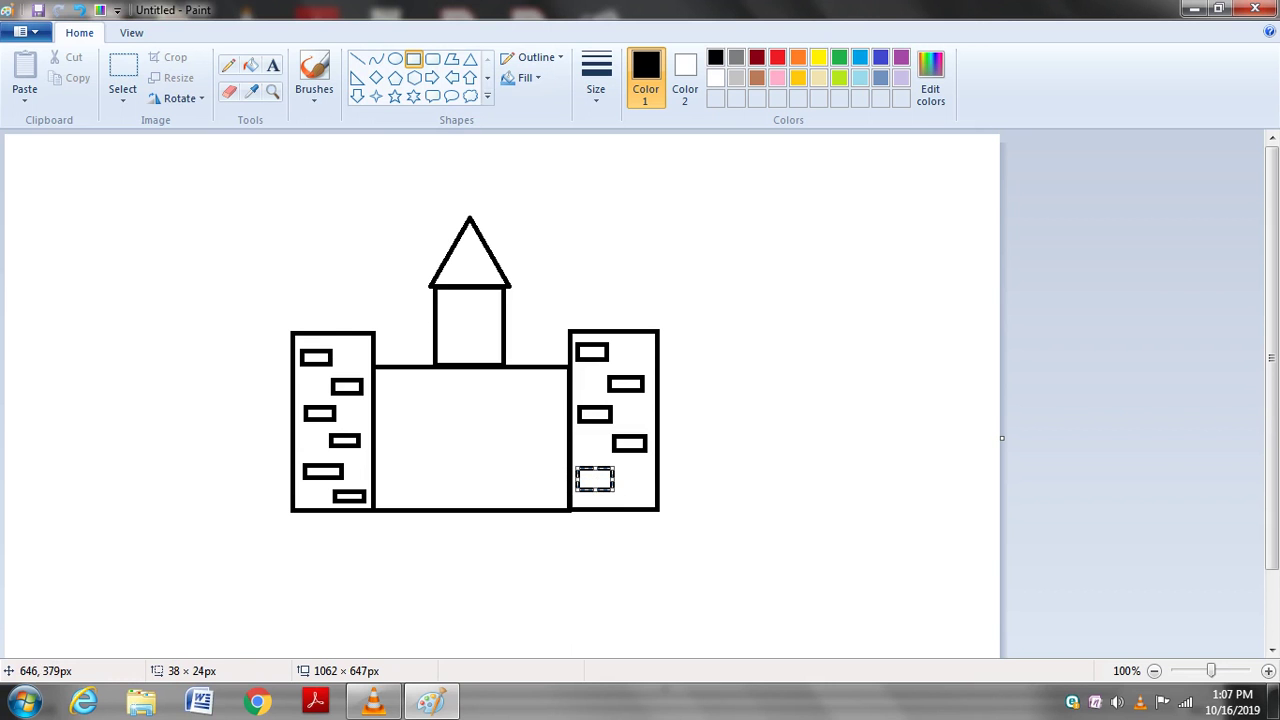
key(ctrl+z)
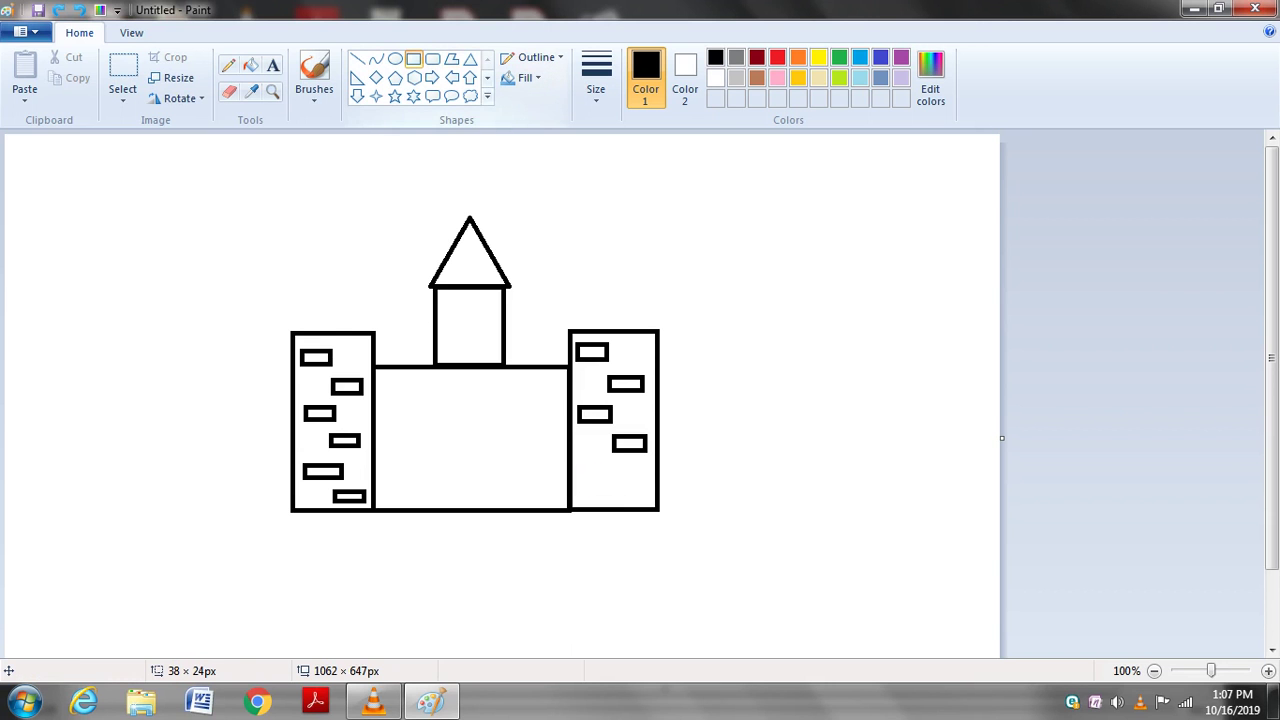
drag(580, 461, 652, 503)
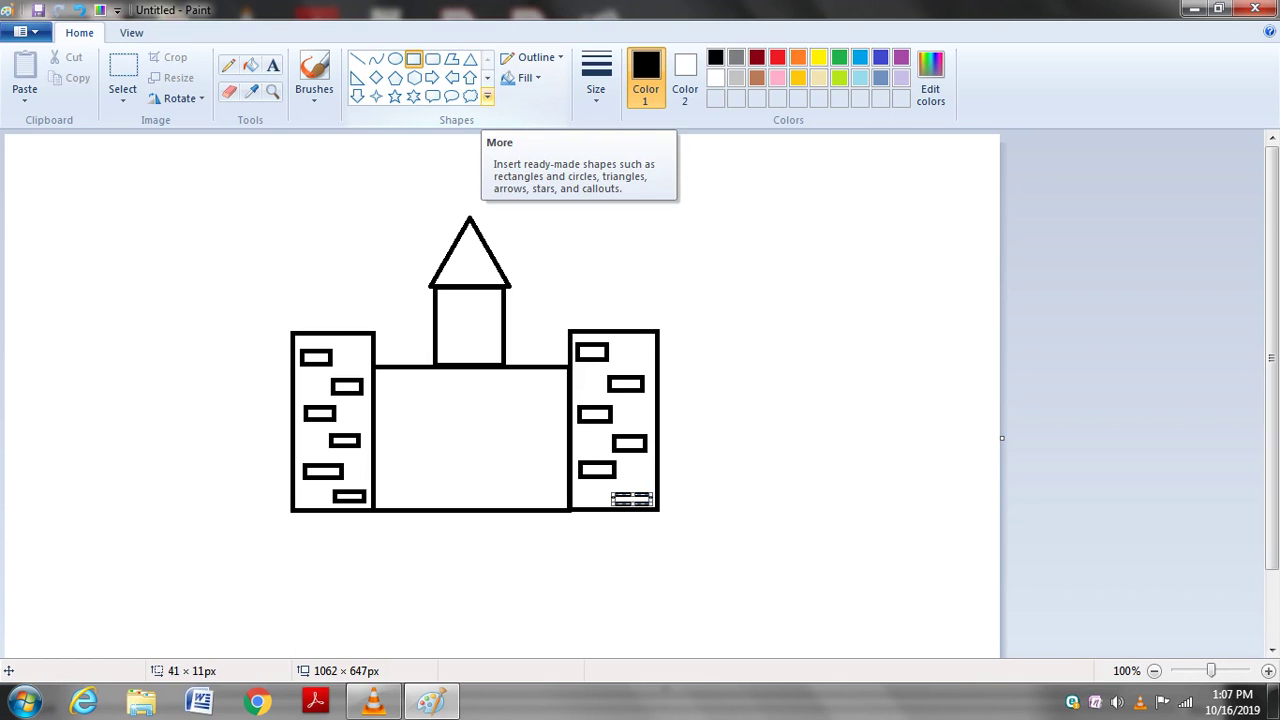
Step: Draw short straight horizontal ledge lines extending outward from both top corners of the left tower
click(487, 77)
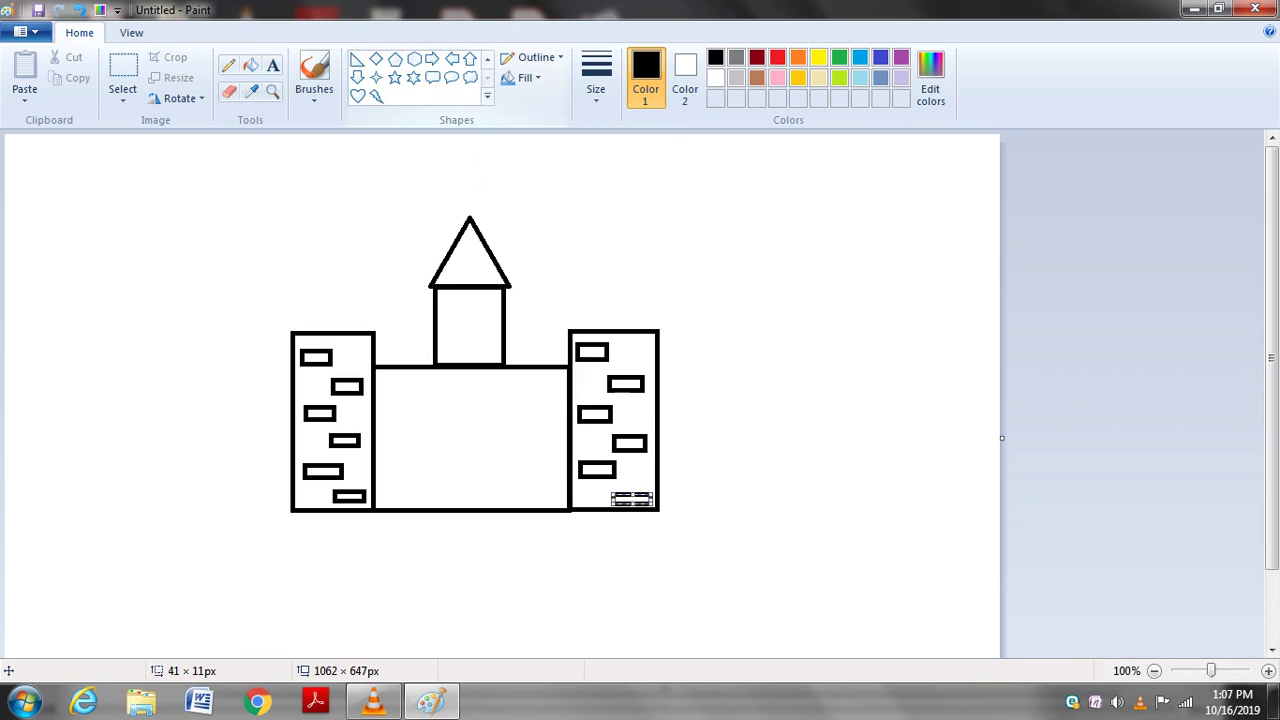
click(487, 58)
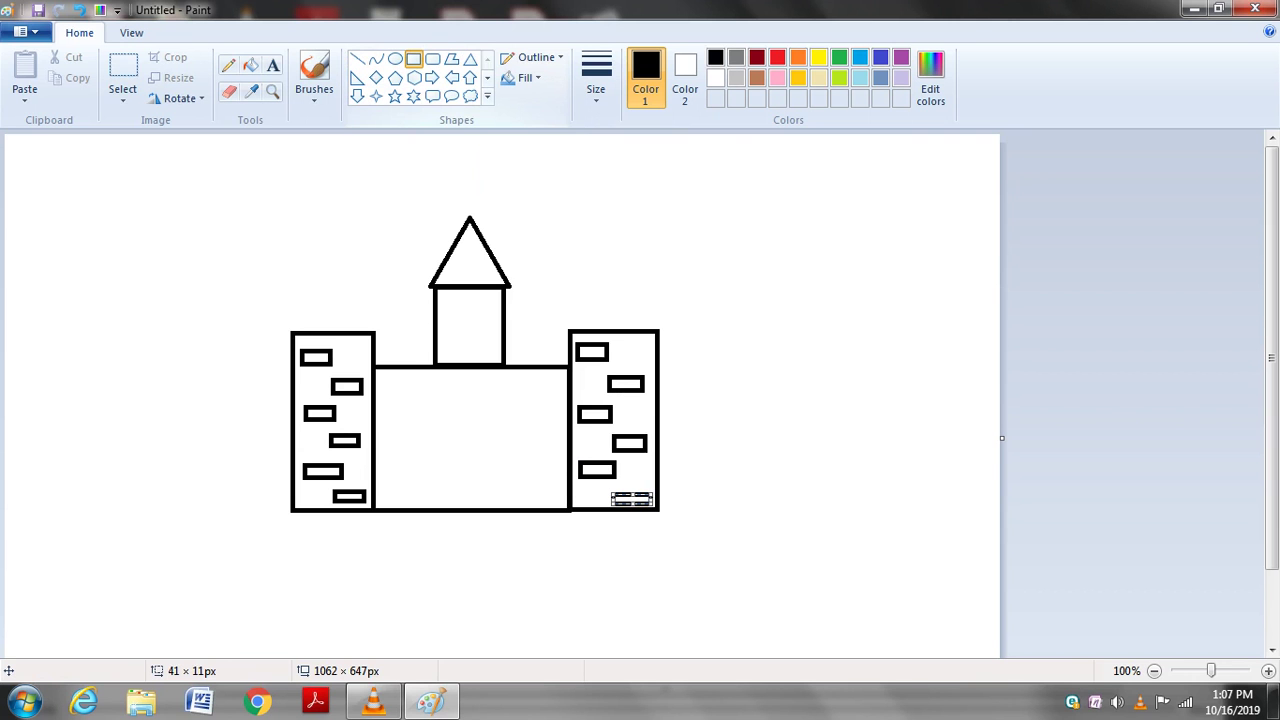
click(357, 58)
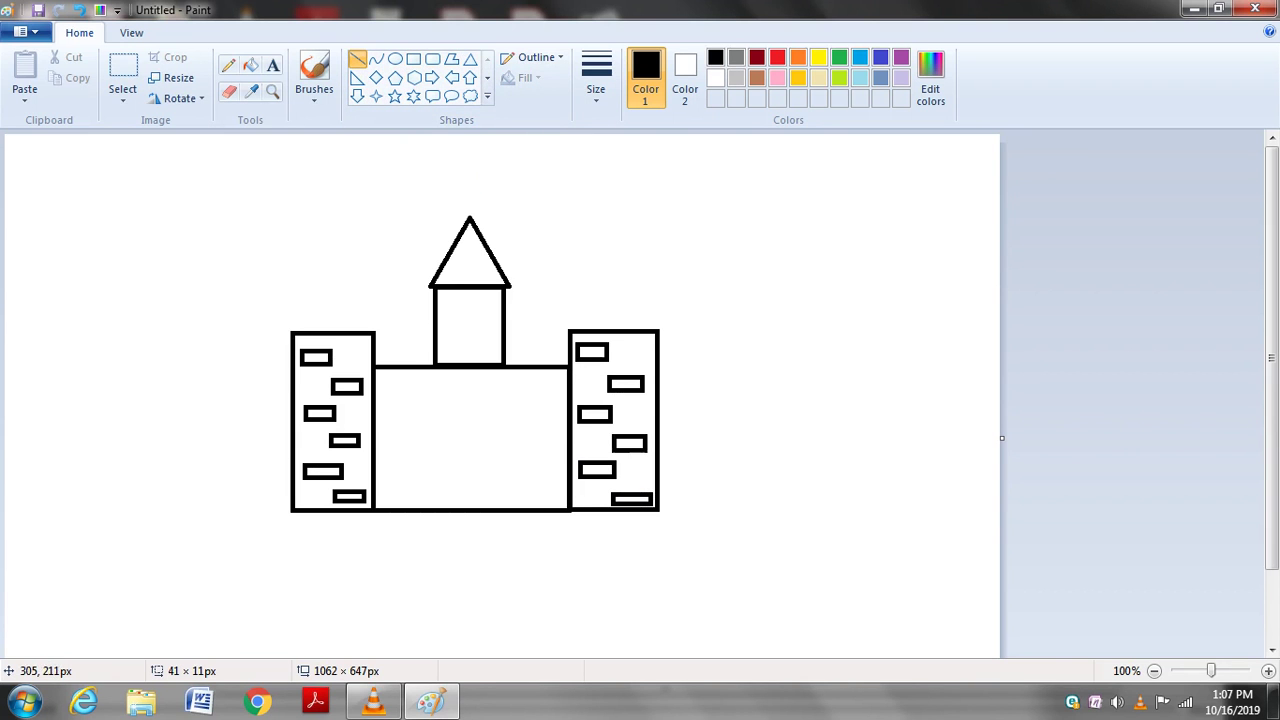
drag(293, 332, 275, 332)
drag(374, 333, 394, 332)
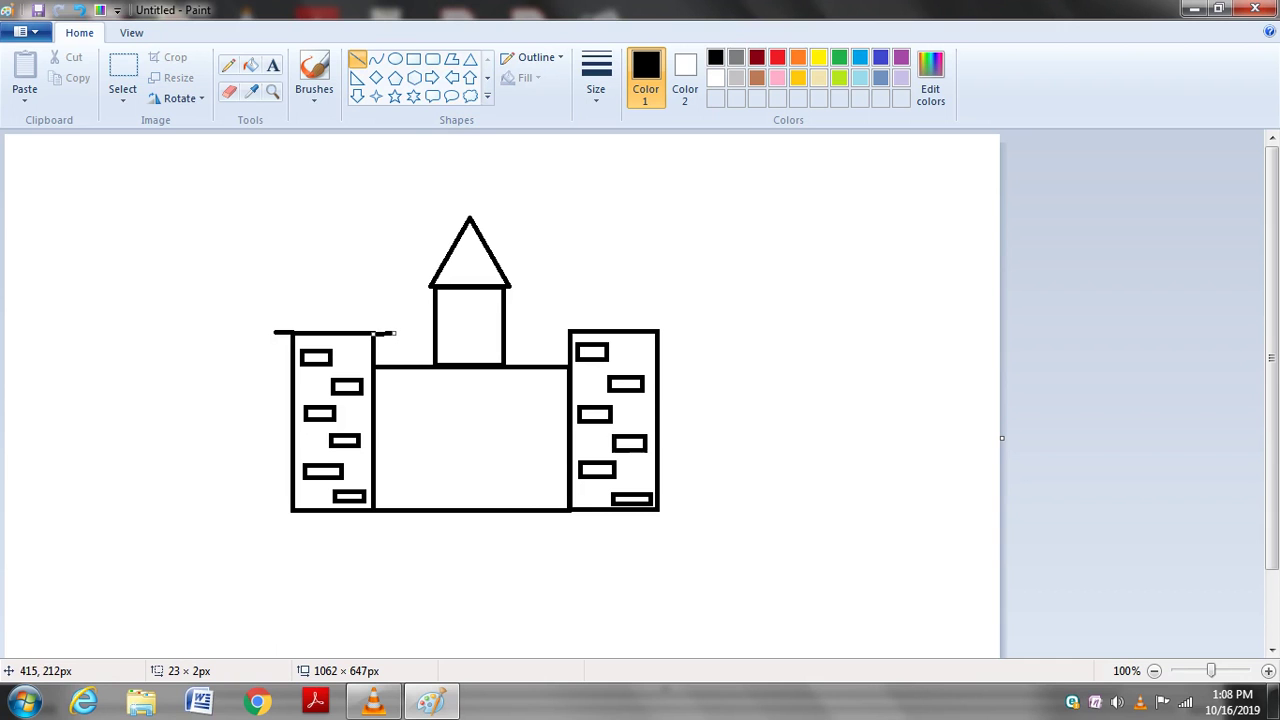
key(ctrl+z)
drag(375, 332, 395, 332)
Step: Start the left tower's battlement with a 35 px upright at the ledge's left end, a 16 px wide merlon and a 14 px gap
mouse_move(275, 332)
mouse_down()
mouse_move(275, 298)
mouse_move(290, 302)
mouse_move(275, 298)
mouse_up()
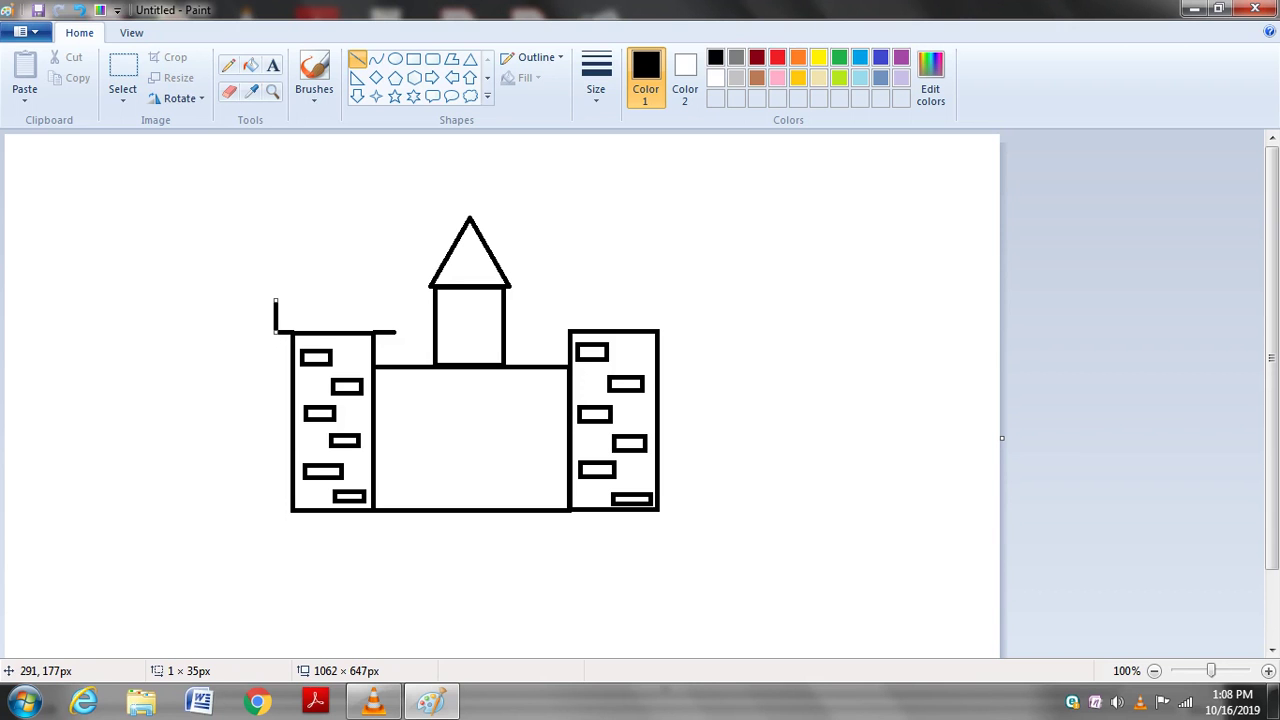
mouse_move(276, 298)
mouse_down()
mouse_move(288, 297)
mouse_move(275, 297)
mouse_up()
click(357, 59)
drag(276, 299, 291, 299)
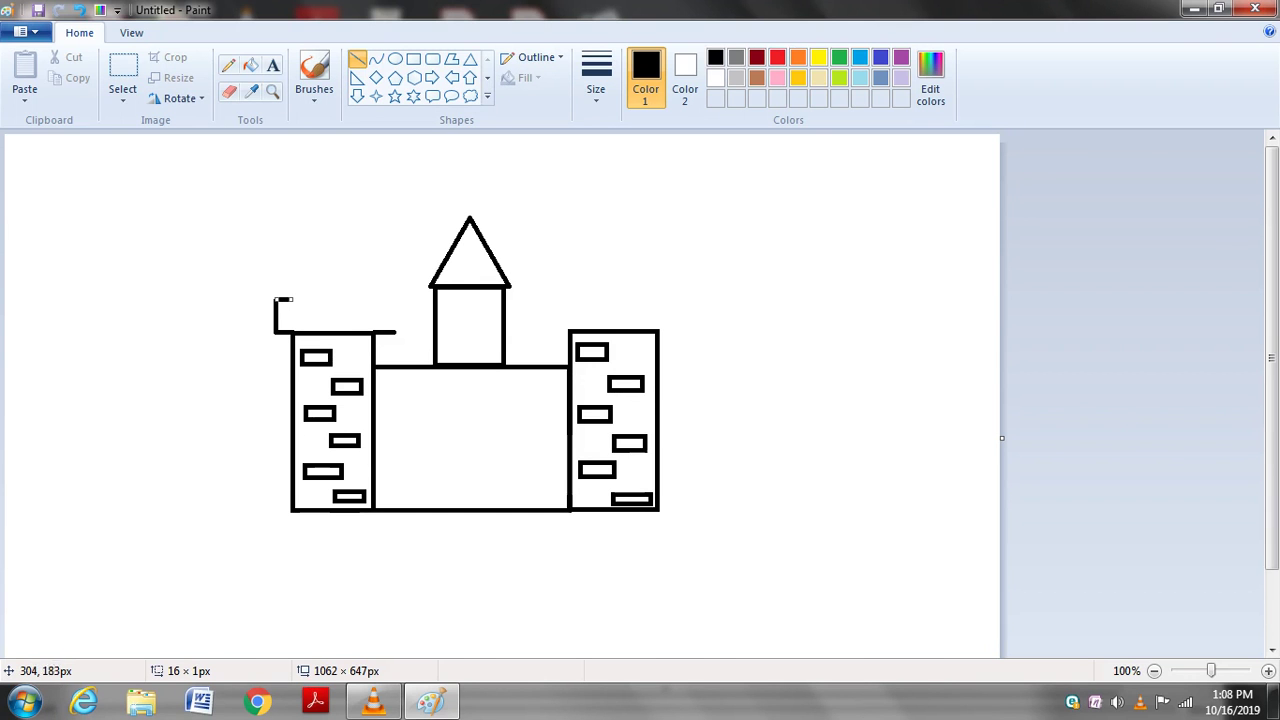
click(357, 59)
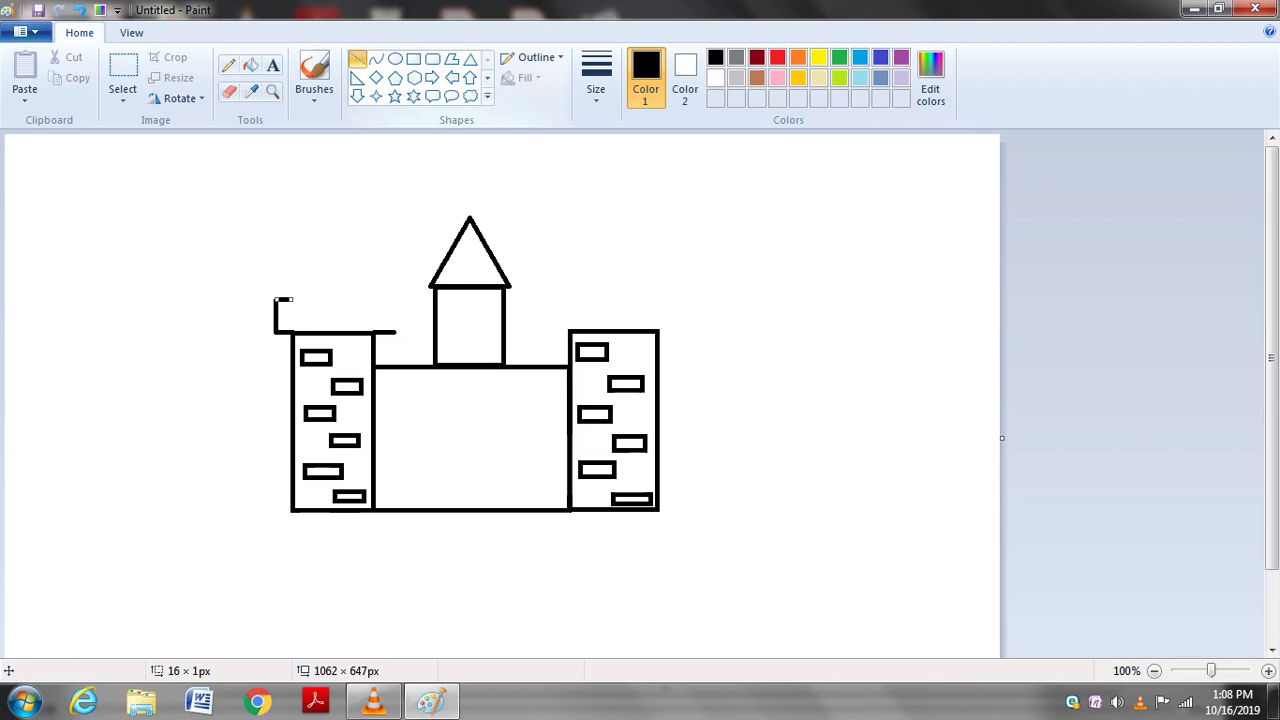
drag(293, 299, 293, 311)
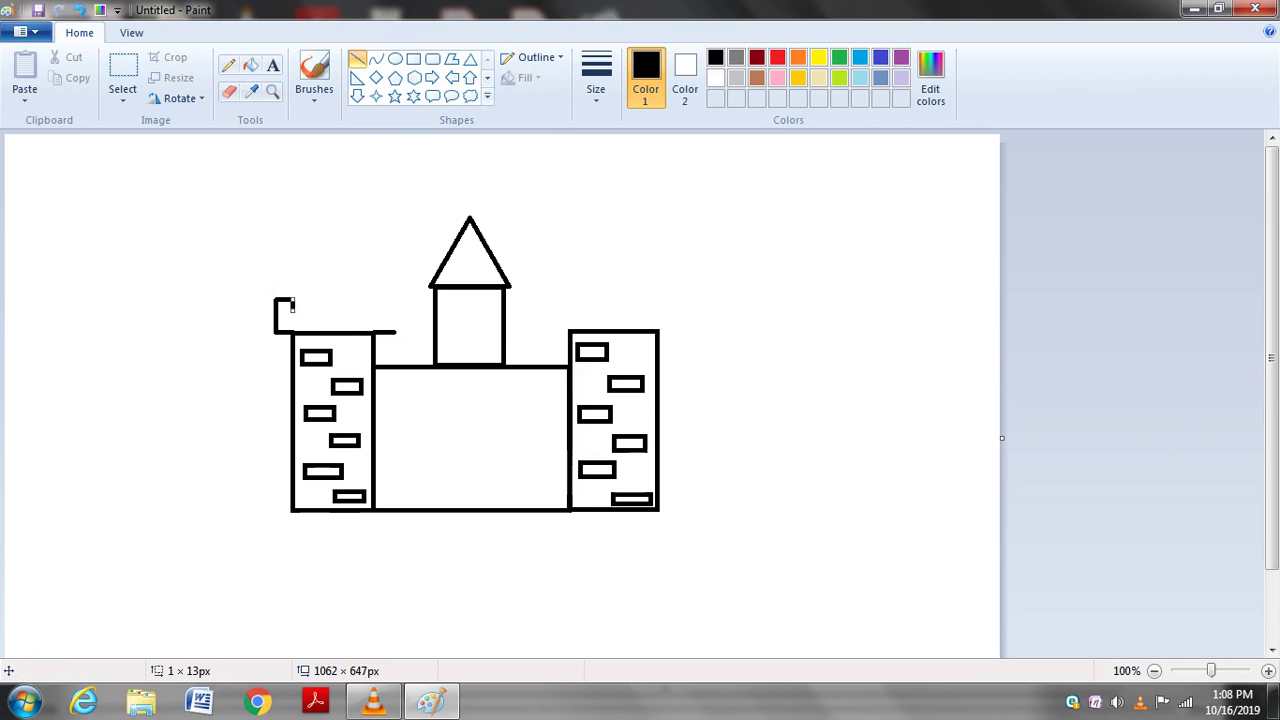
click(357, 58)
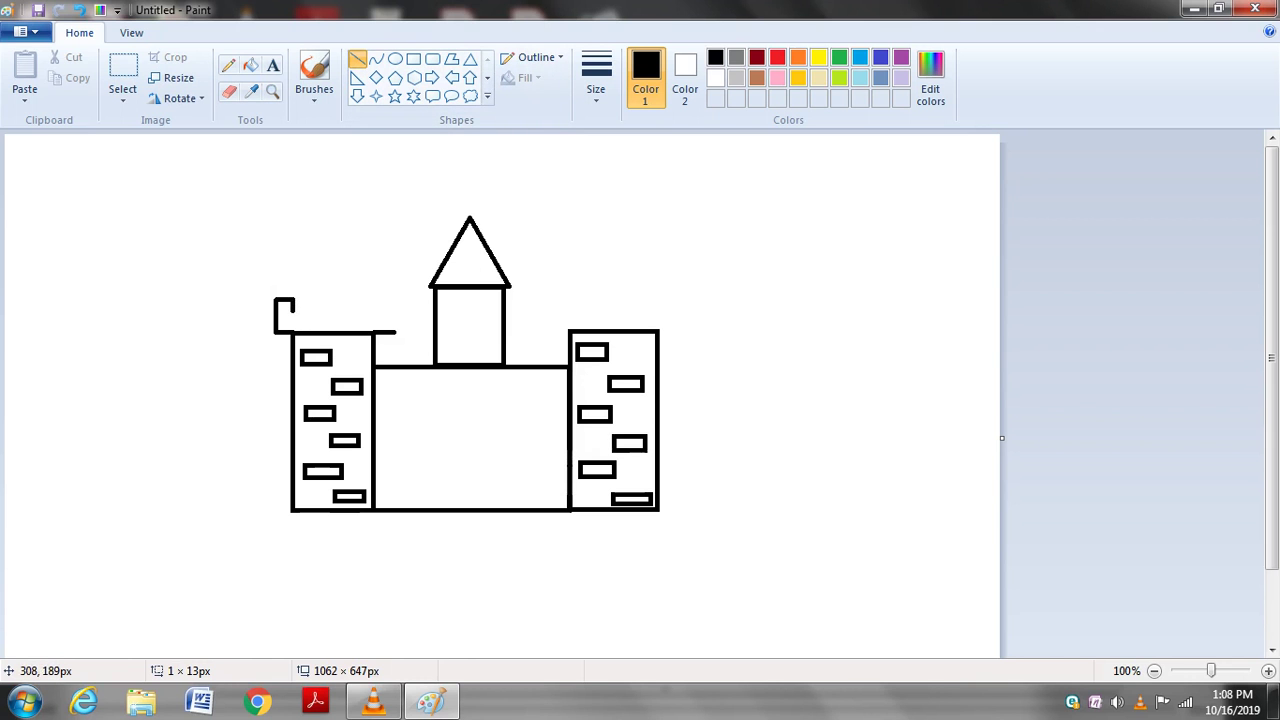
drag(294, 312, 306, 312)
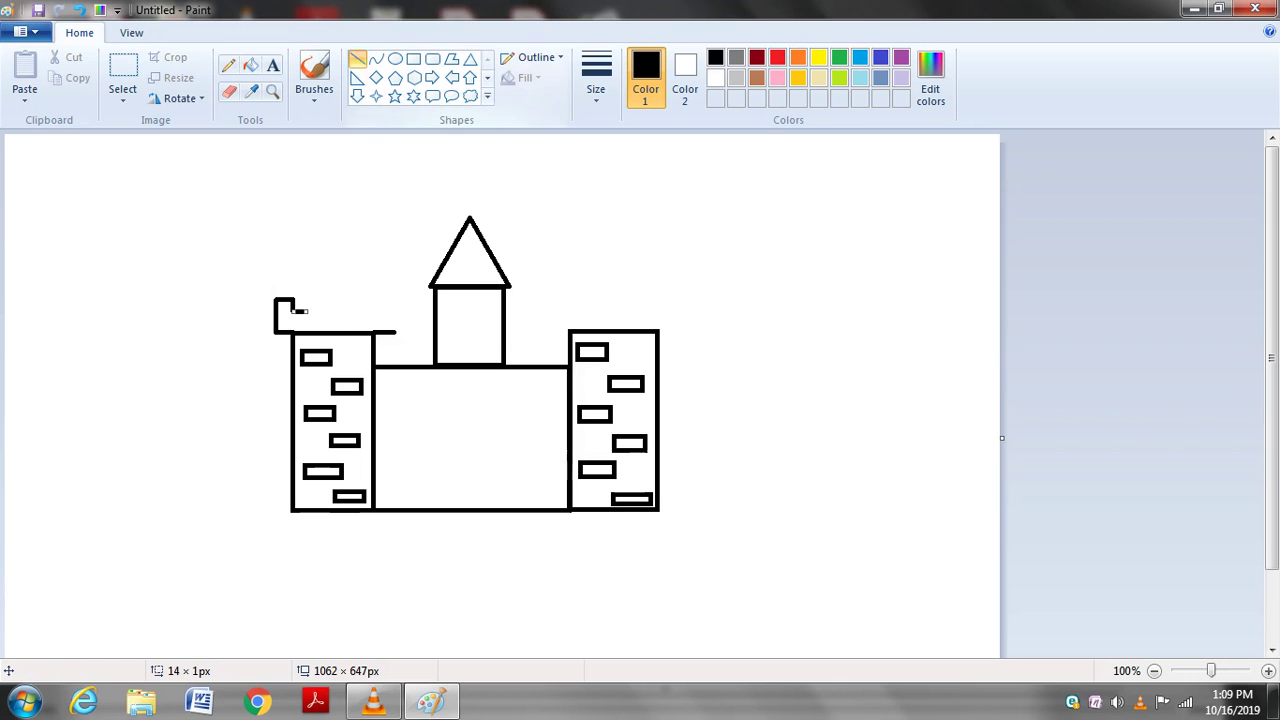
Step: Draw the second merlon of the left tower's battlement with straight lines, followed by a gap about 19 px wide
click(357, 58)
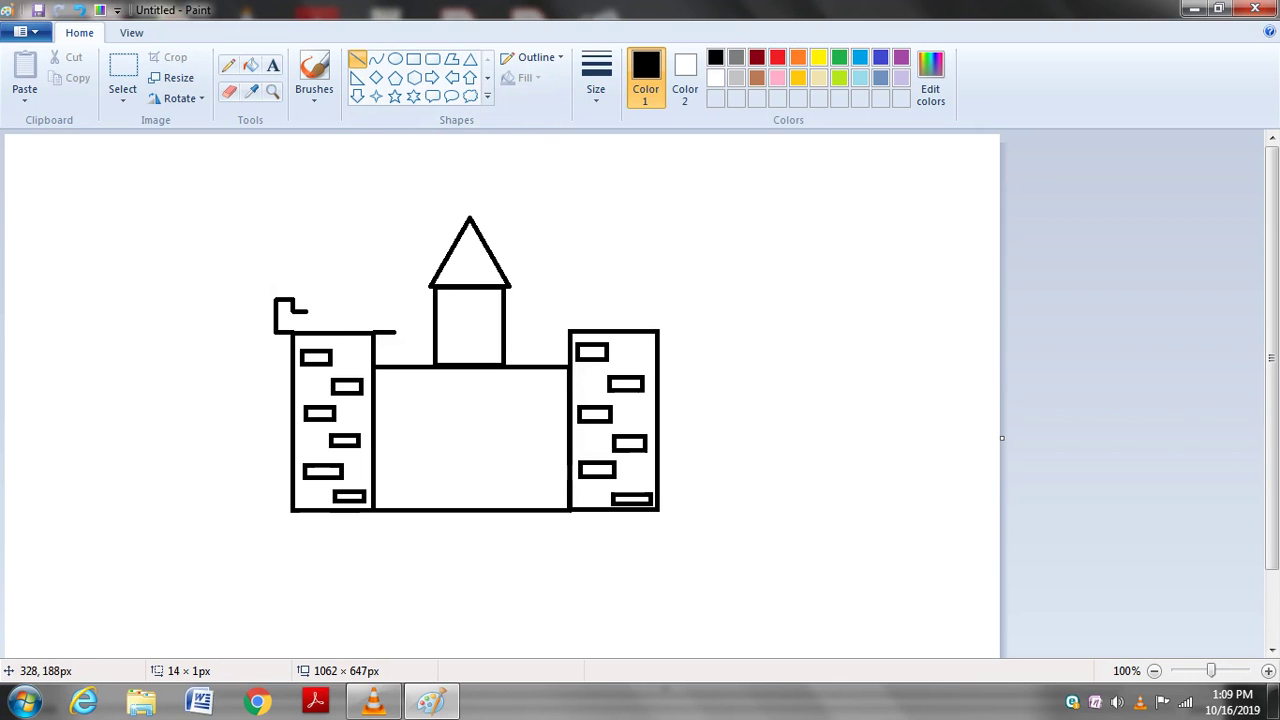
drag(307, 313, 307, 300)
click(307, 300)
click(357, 58)
drag(307, 298, 323, 298)
key(ctrl+z)
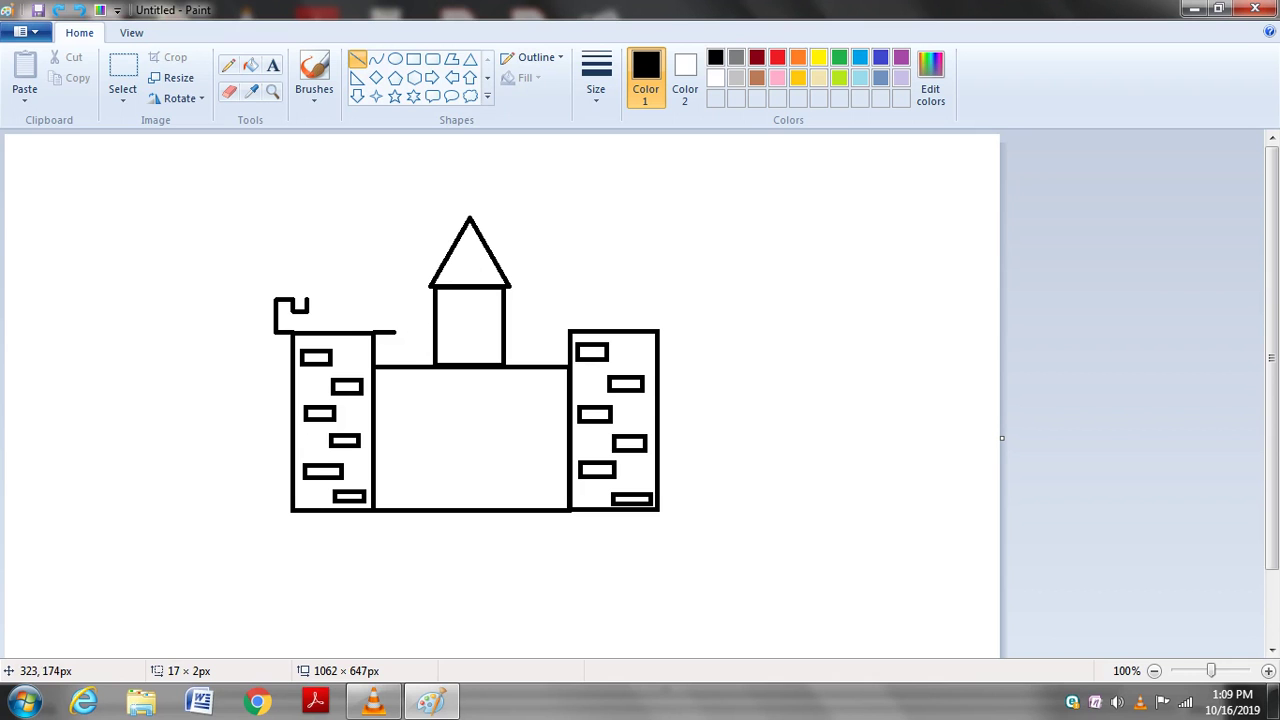
drag(308, 298, 326, 298)
click(357, 58)
drag(326, 298, 326, 310)
click(357, 58)
drag(328, 310, 346, 309)
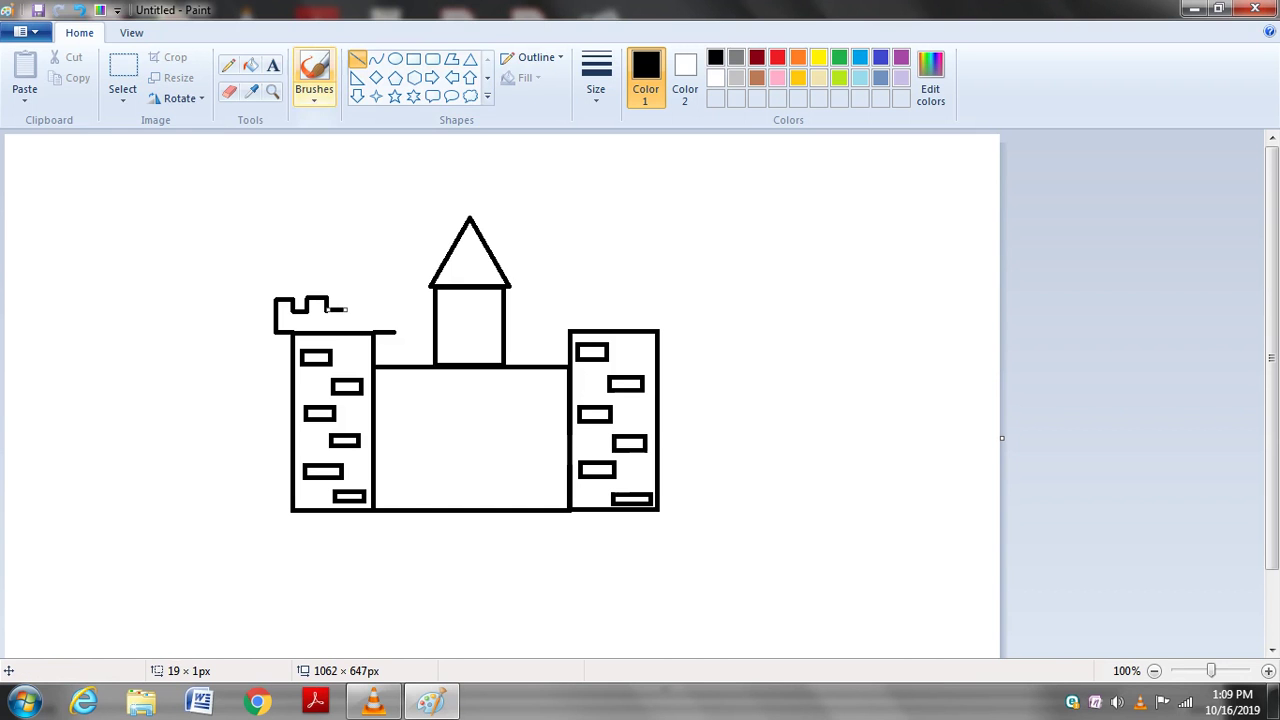
Step: Draw the battlement's third merlon, about 19 px wide, followed by a gap about 13 px wide
click(357, 58)
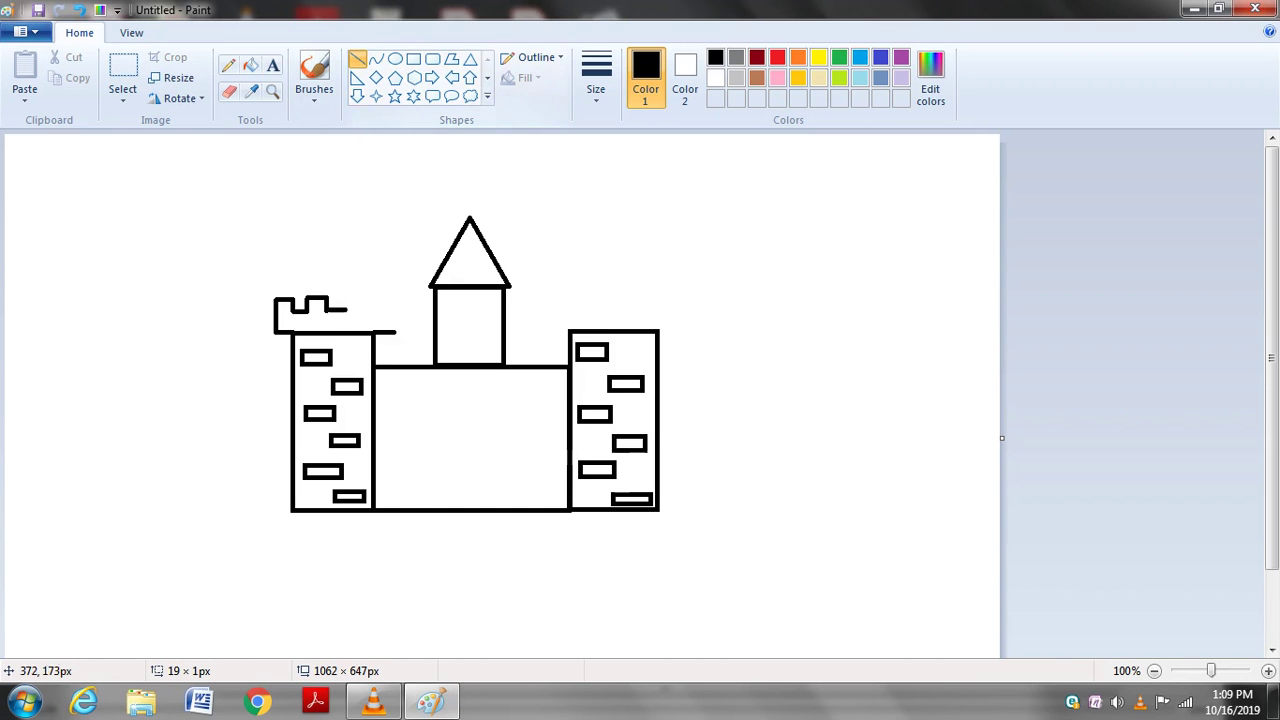
drag(346, 297, 346, 312)
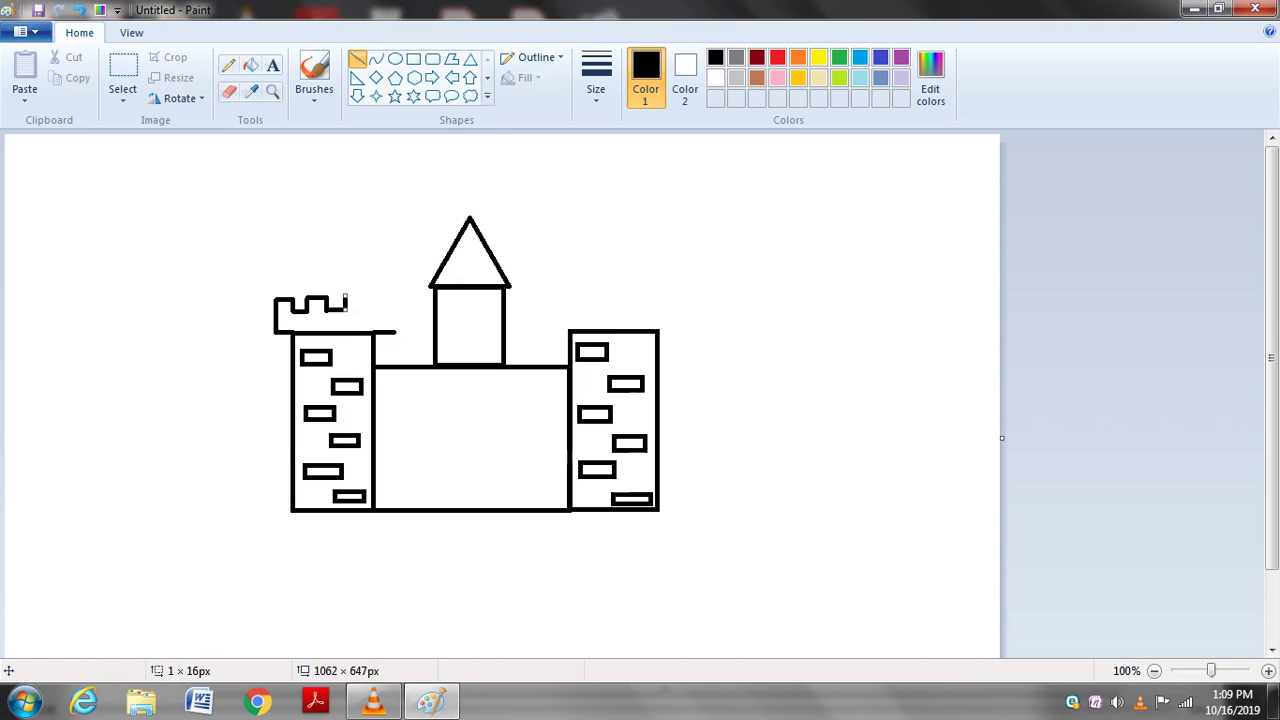
click(357, 58)
drag(347, 296, 363, 296)
click(356, 59)
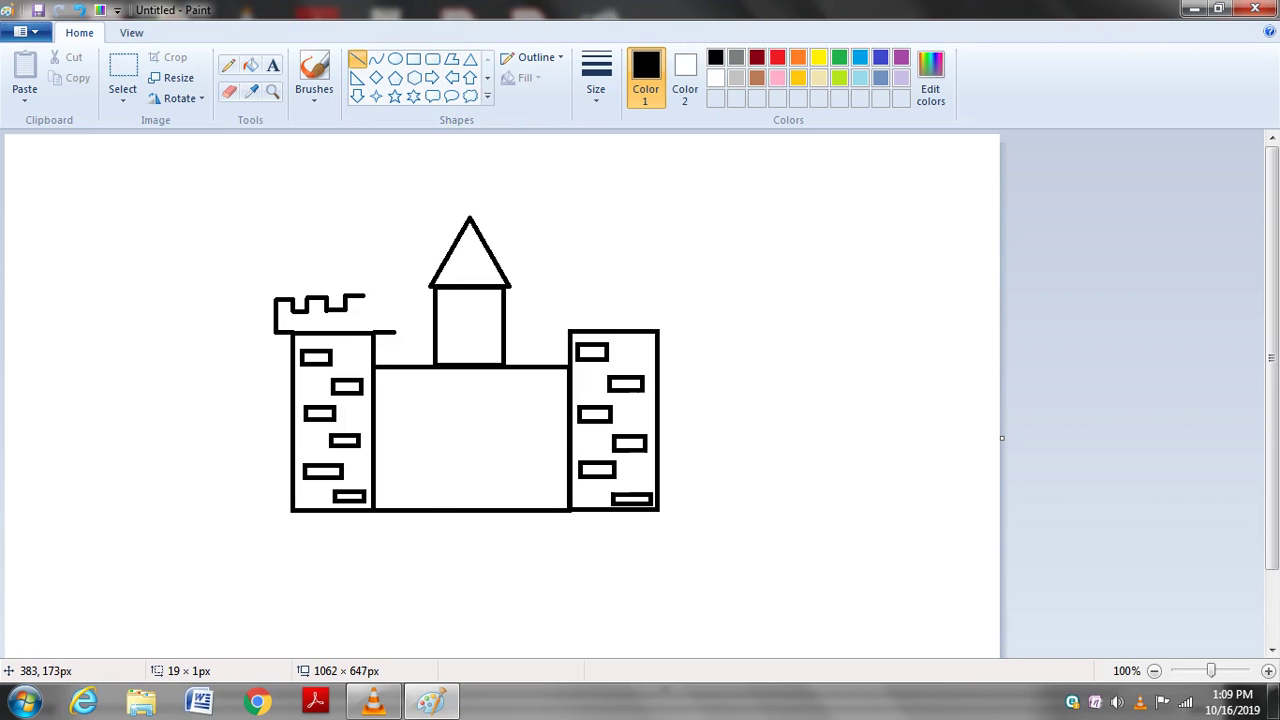
drag(364, 296, 365, 312)
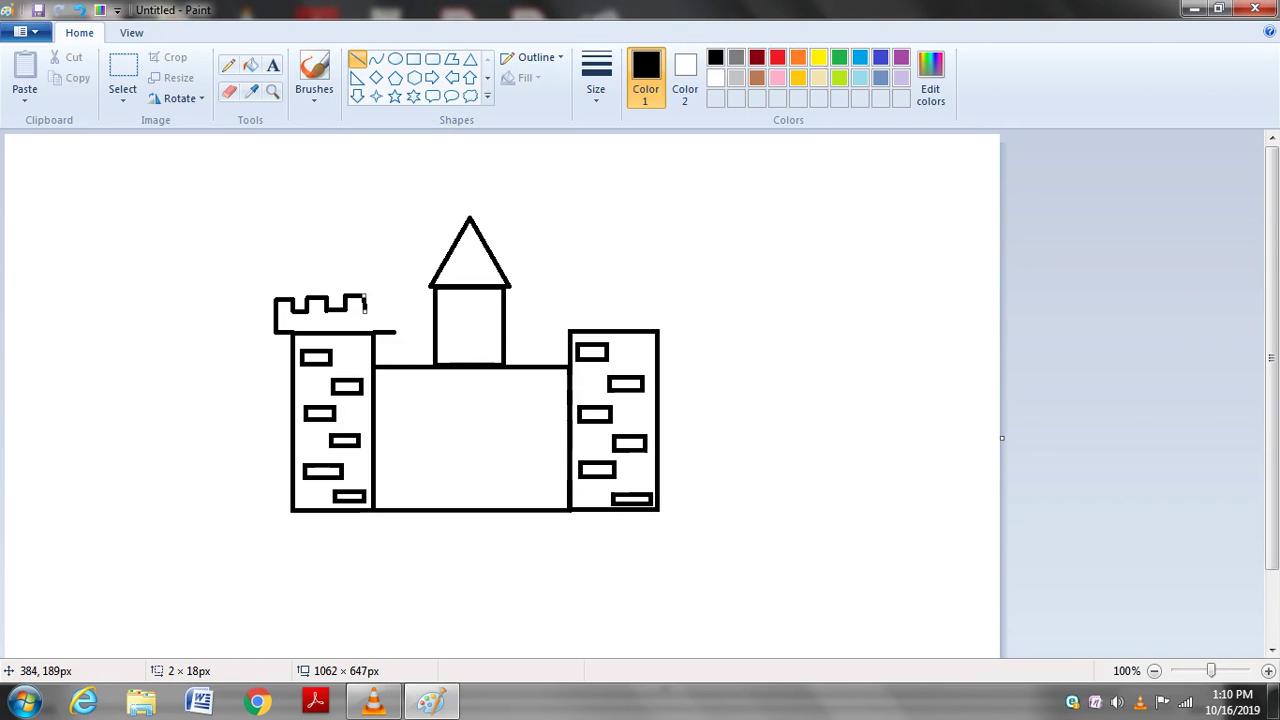
click(357, 58)
drag(366, 311, 377, 312)
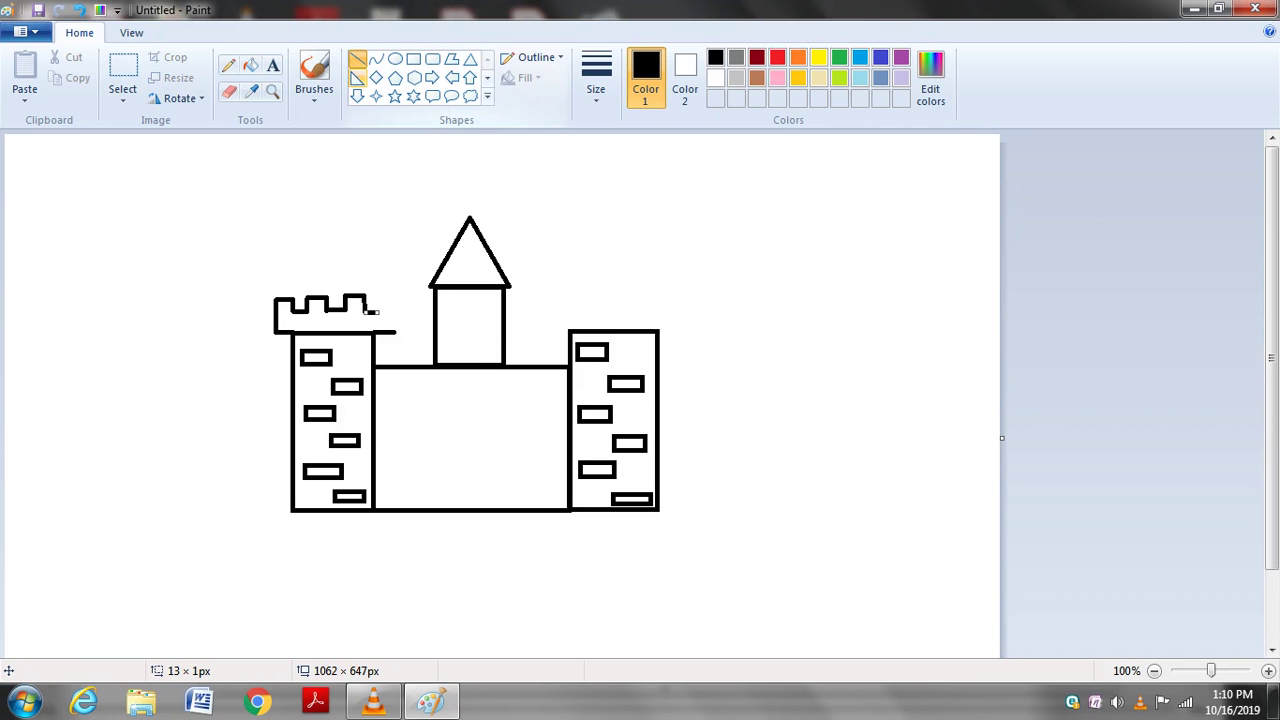
click(357, 59)
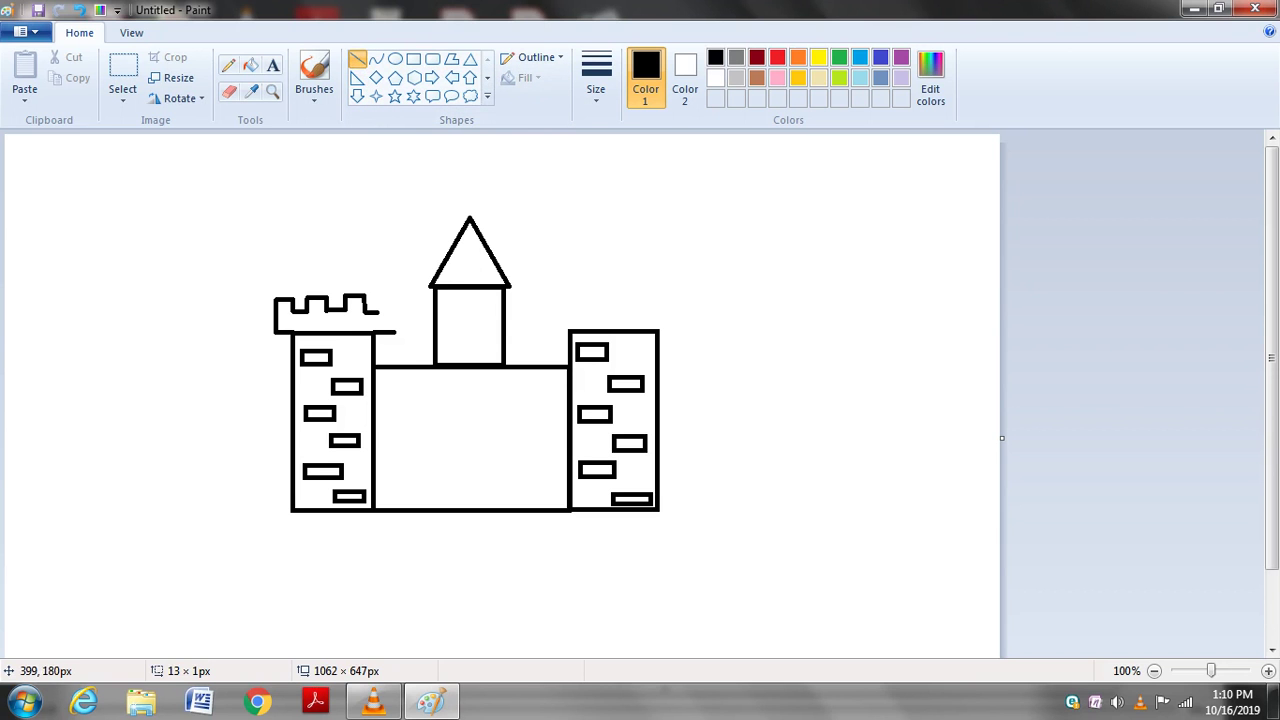
Step: Finish the left tower's battlement with a fourth merlon, closed by a 39 px upright line down to the ledge's right end
drag(379, 311, 379, 296)
click(357, 58)
drag(405, 306, 396, 296)
click(357, 58)
drag(398, 297, 398, 332)
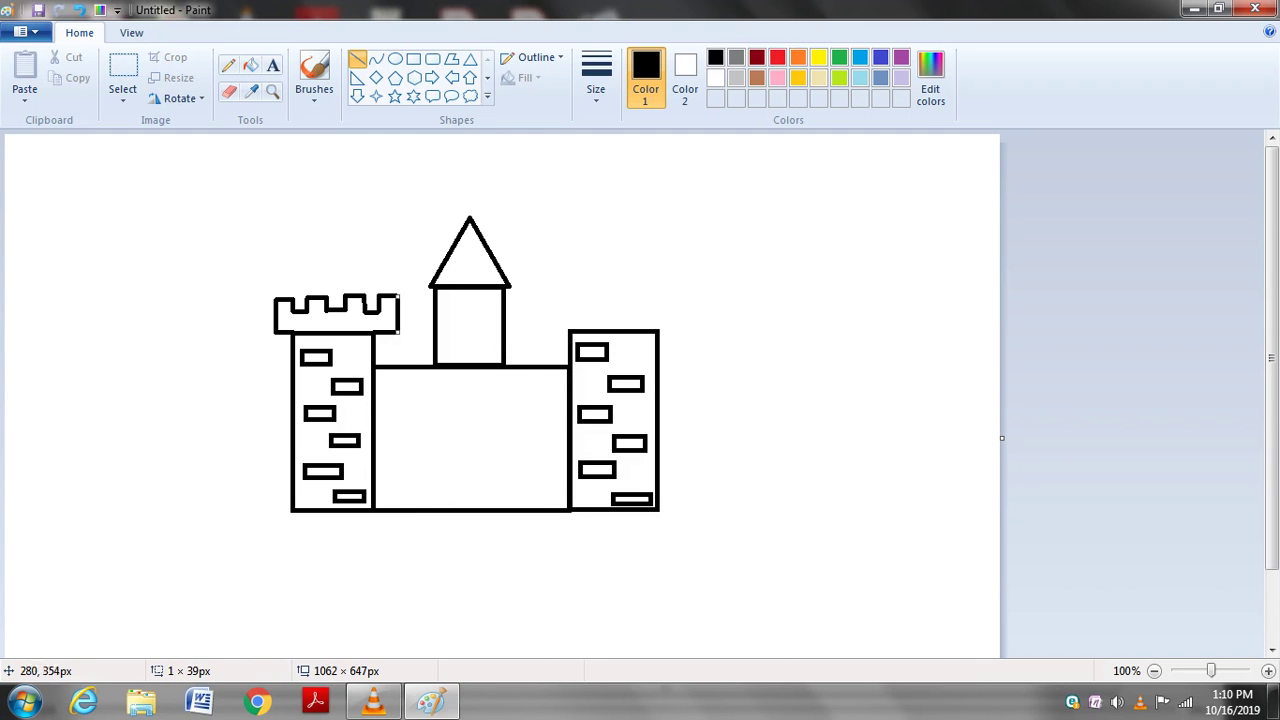
Step: Copy the left tower's whole battlement and place the duplicate on top of the right tower
click(122, 75)
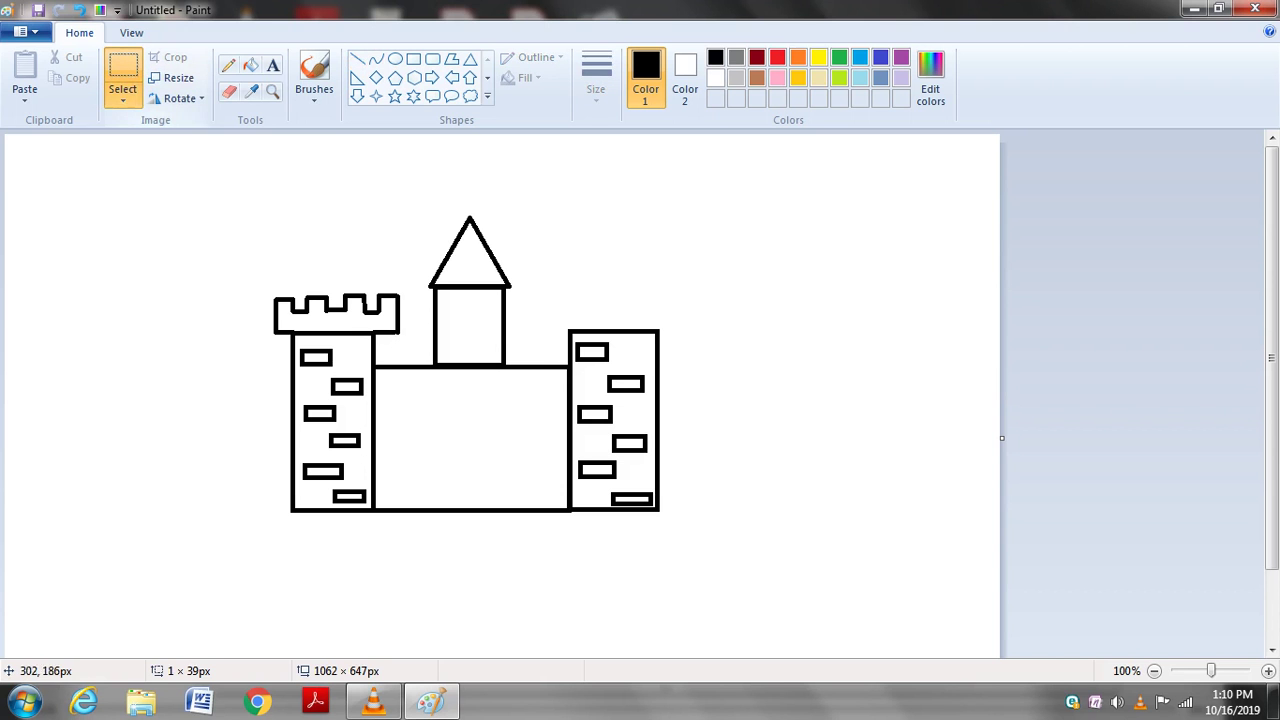
drag(269, 285, 386, 330)
key(ctrl+c)
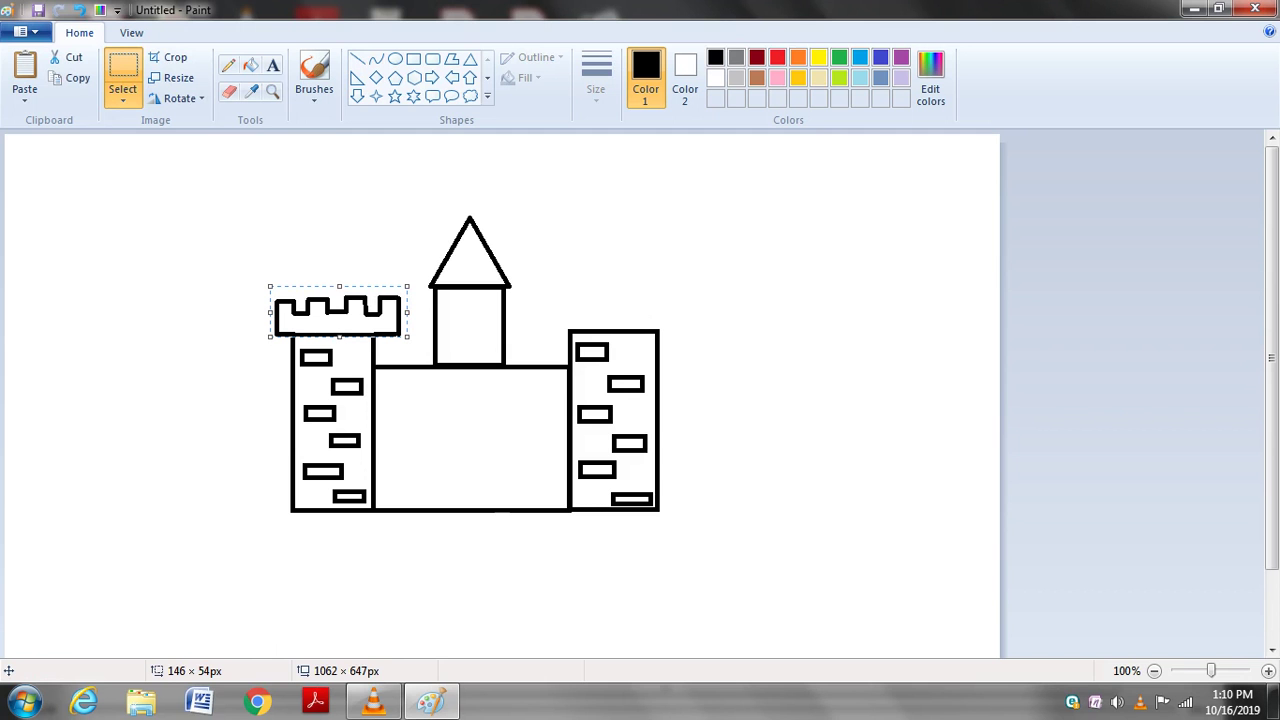
right_click(363, 323)
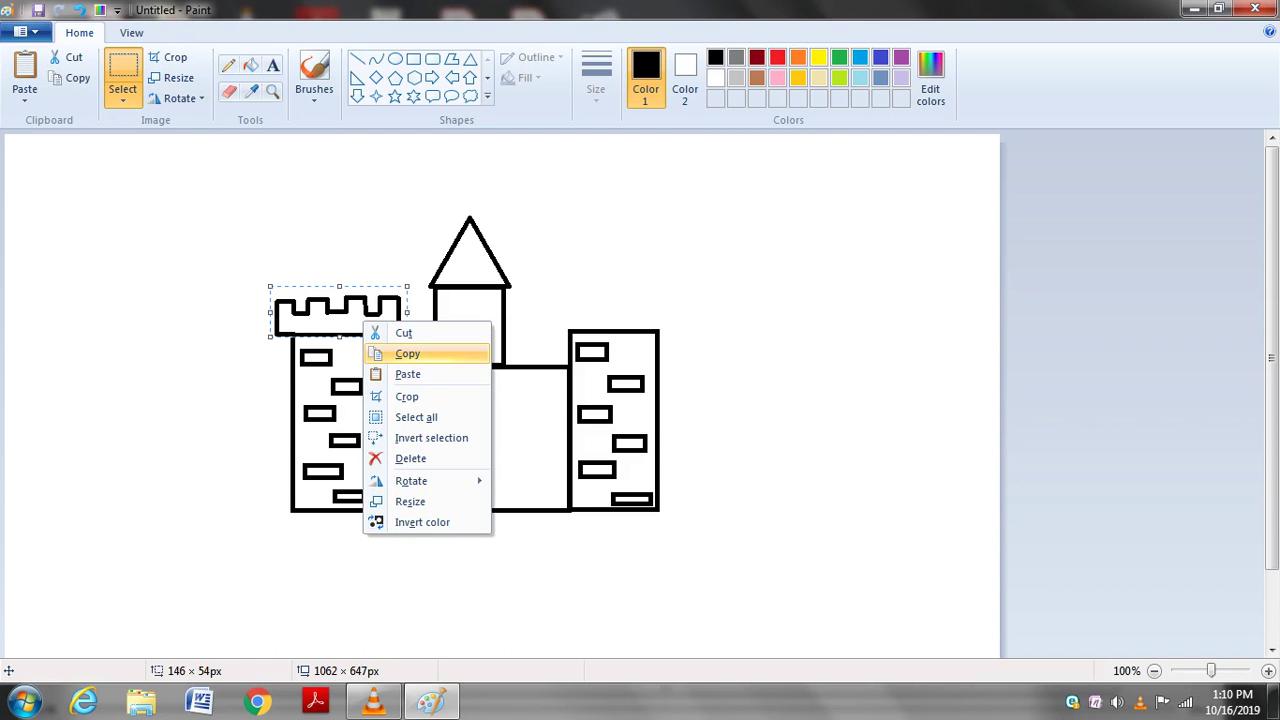
click(408, 353)
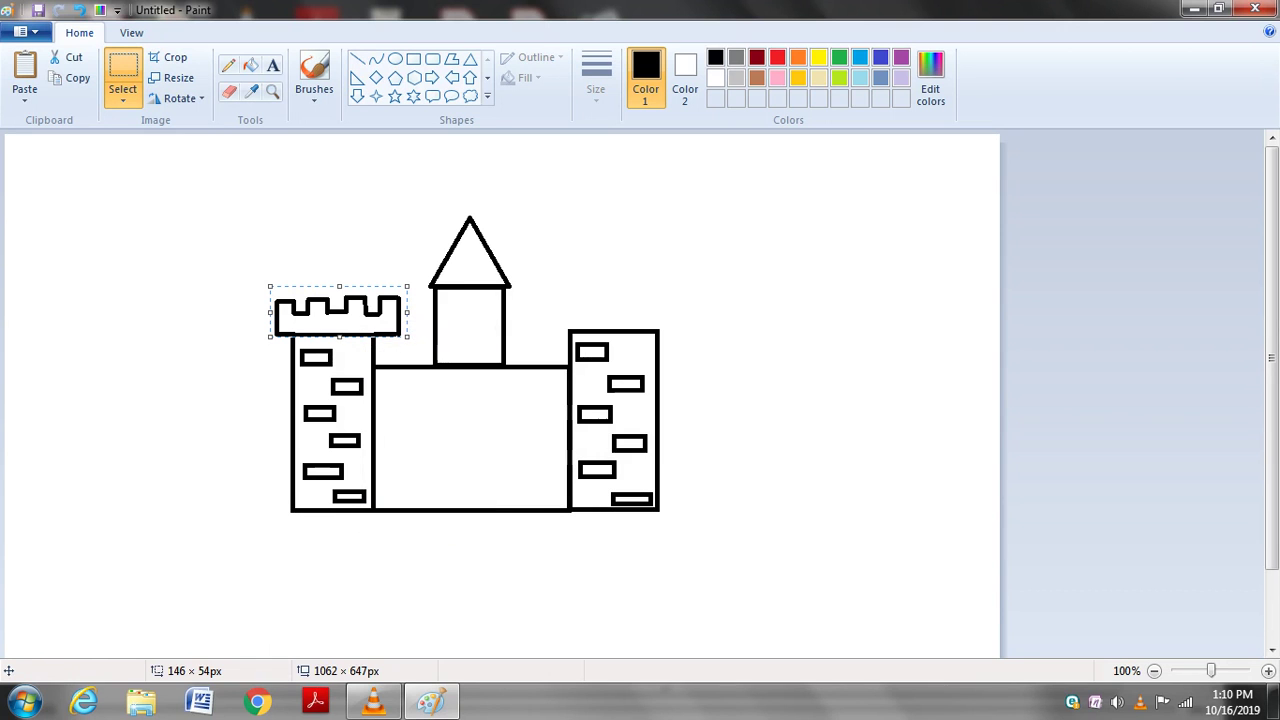
right_click(575, 259)
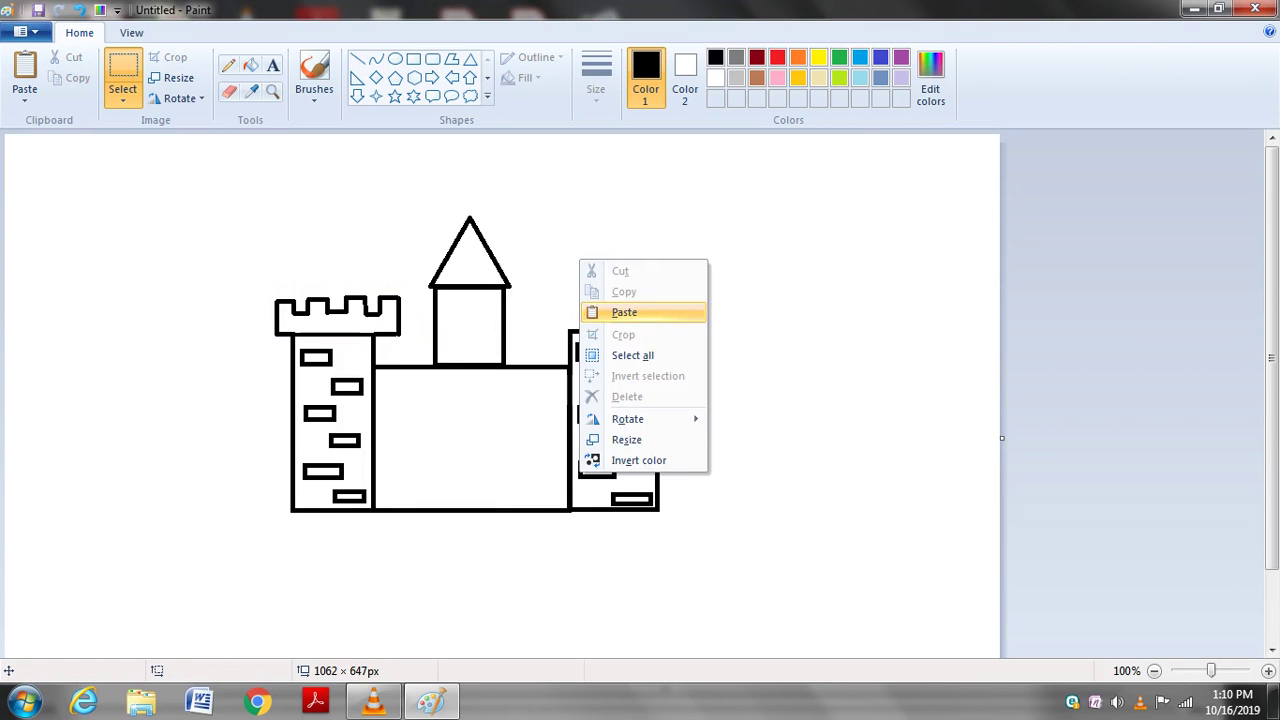
click(612, 311)
drag(123, 181, 668, 331)
click(669, 333)
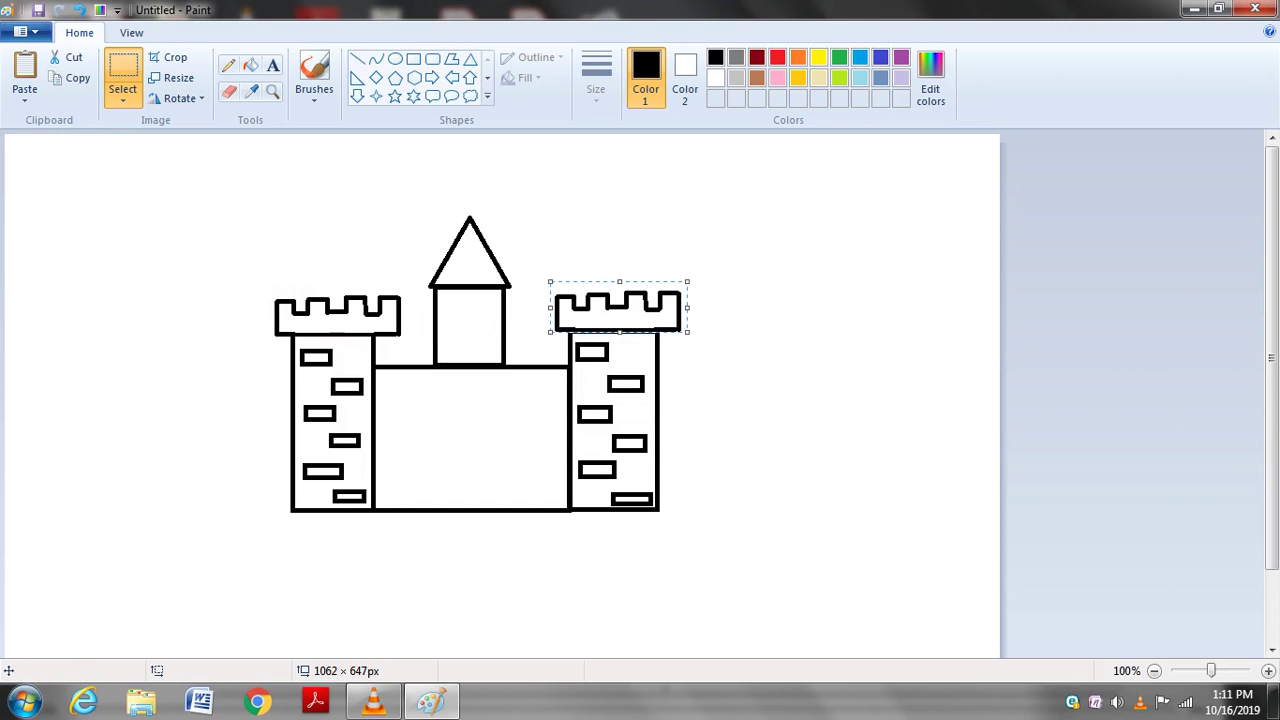
click(614, 233)
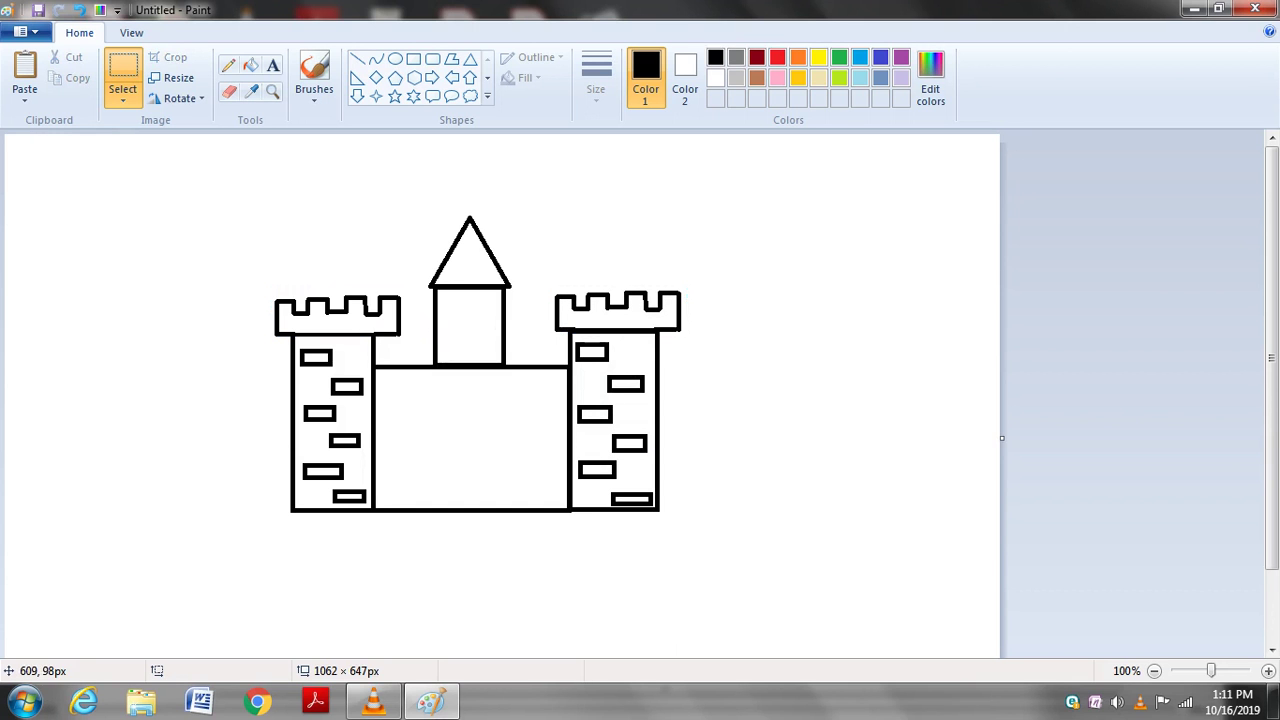
Step: Draw an arched doorway at the main wall's base, with two vertical sides about 70 px tall and a curved top about 60 px wide
click(357, 58)
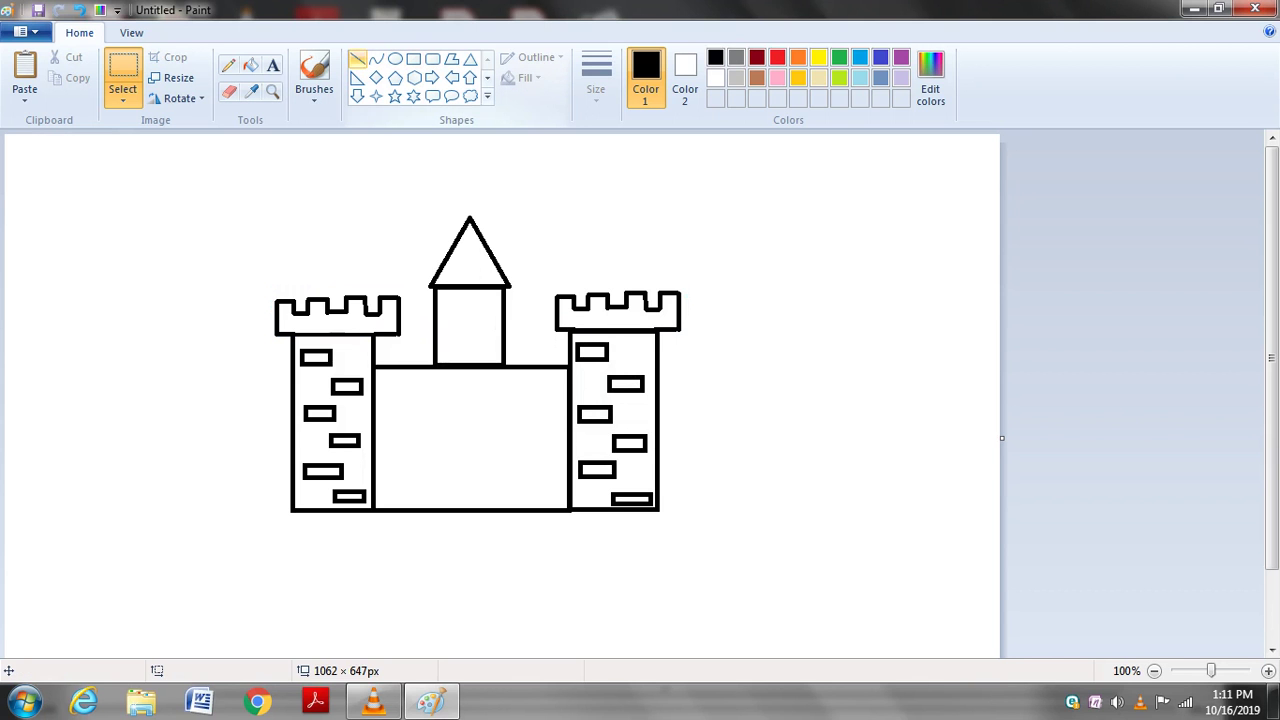
click(357, 58)
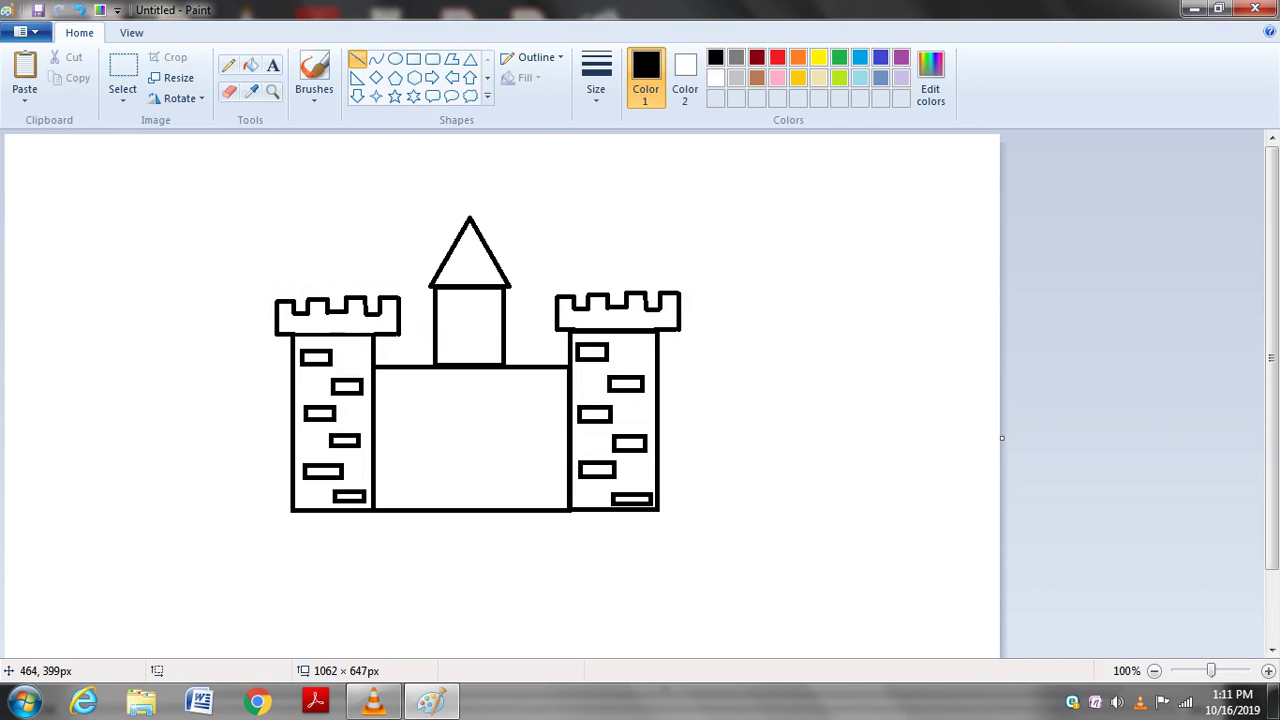
drag(444, 510, 444, 445)
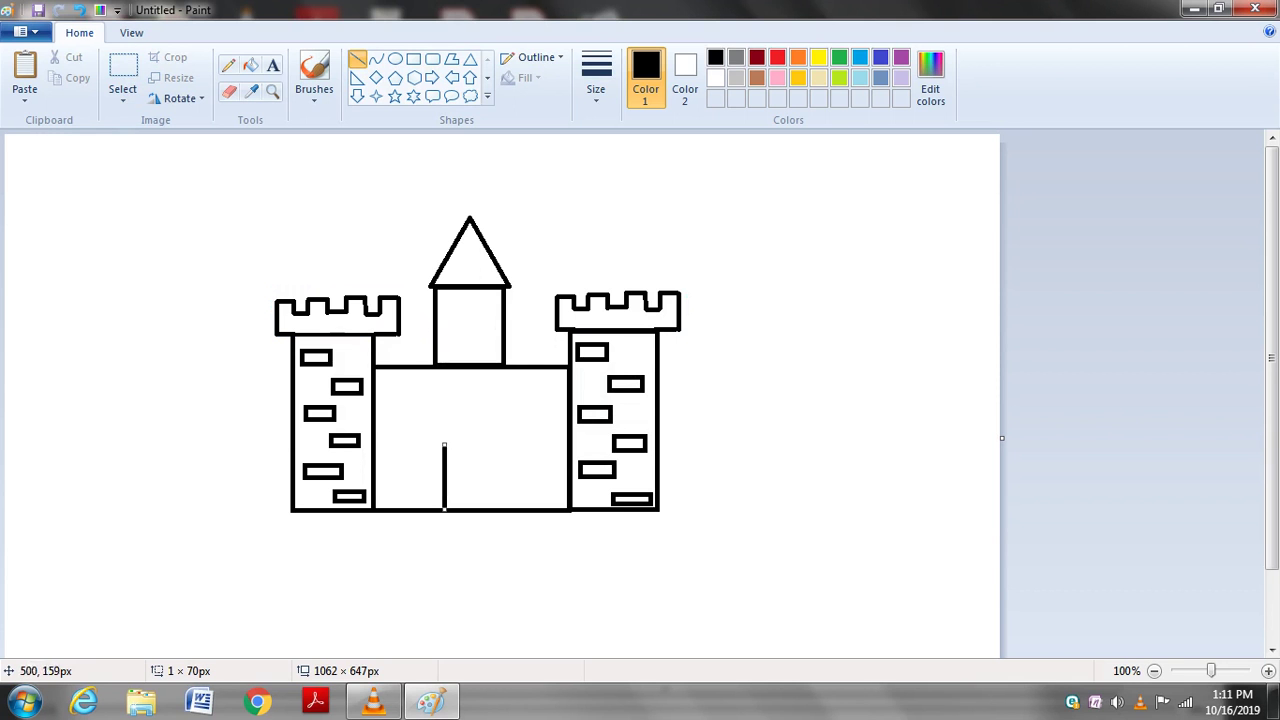
drag(499, 512, 499, 441)
click(375, 58)
mouse_move(444, 443)
mouse_down()
mouse_move(504, 444)
mouse_move(468, 414)
mouse_move(473, 398)
mouse_move(471, 415)
mouse_up()
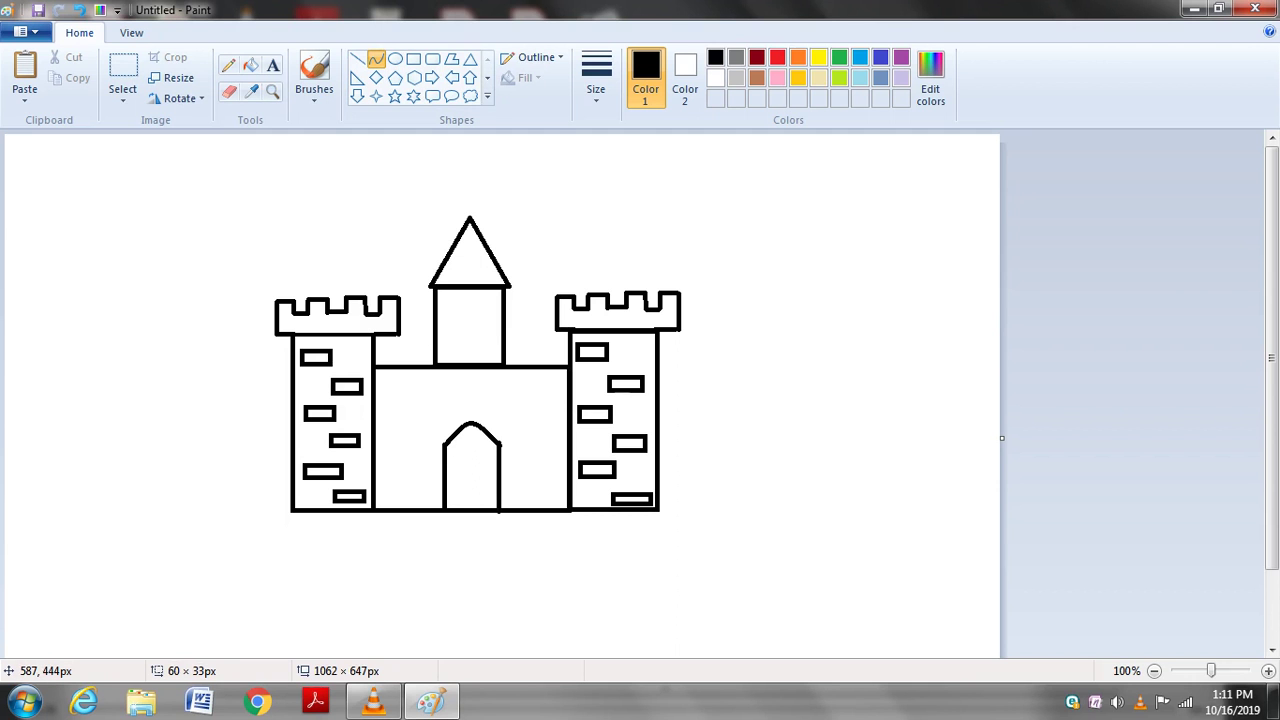
drag(470, 410, 503, 435)
click(598, 654)
Step: Copy the arched doorway with its base line and paste a duplicate into the blank upper-left area of the canvas
click(123, 66)
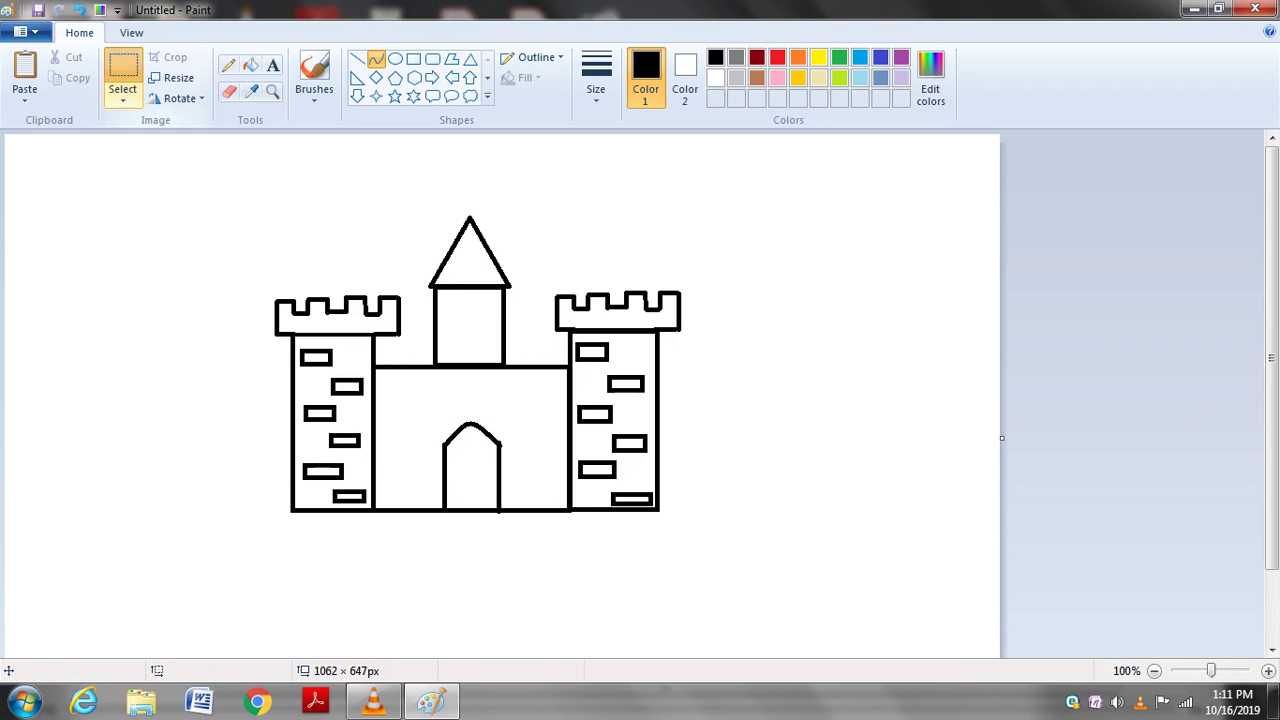
drag(428, 409, 523, 511)
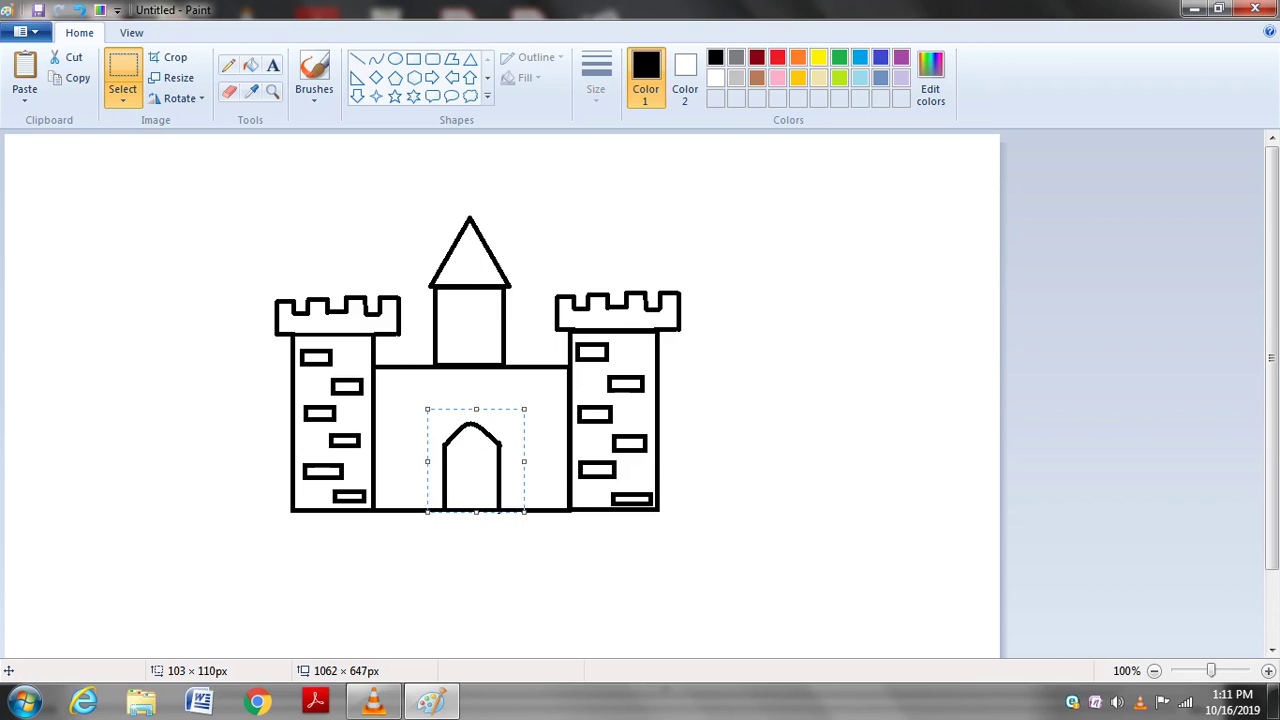
right_click(489, 490)
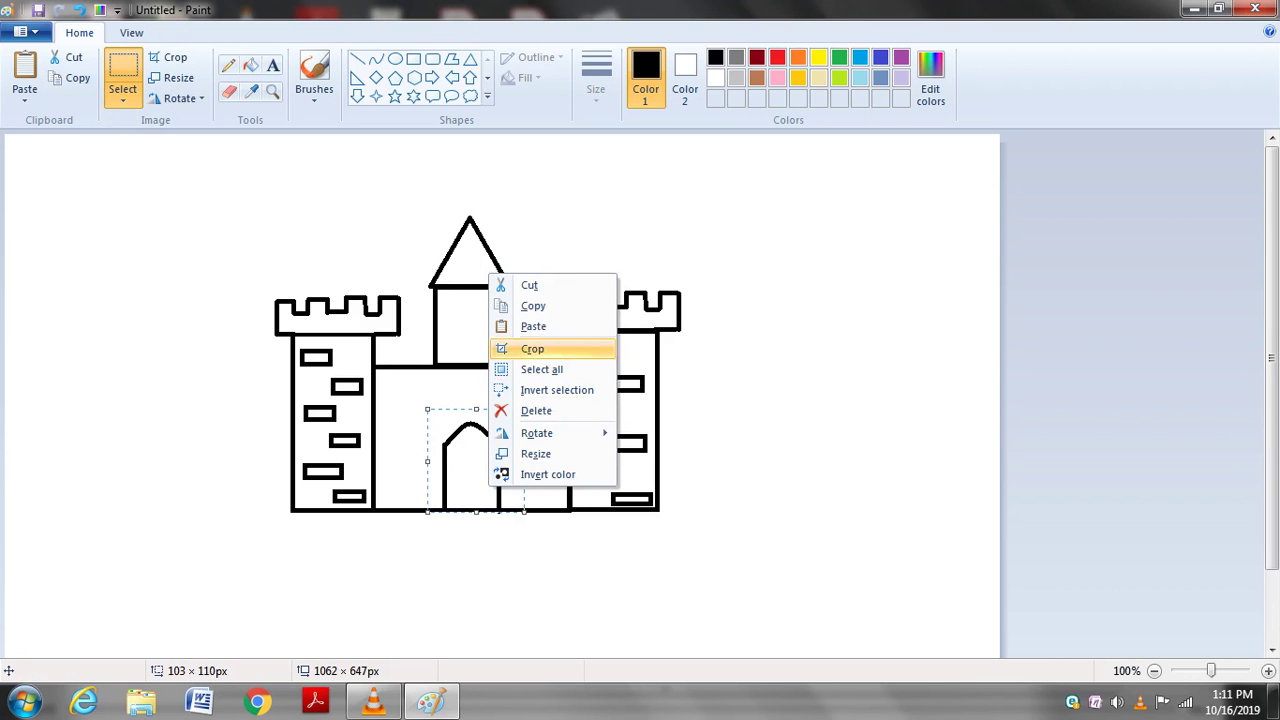
click(565, 306)
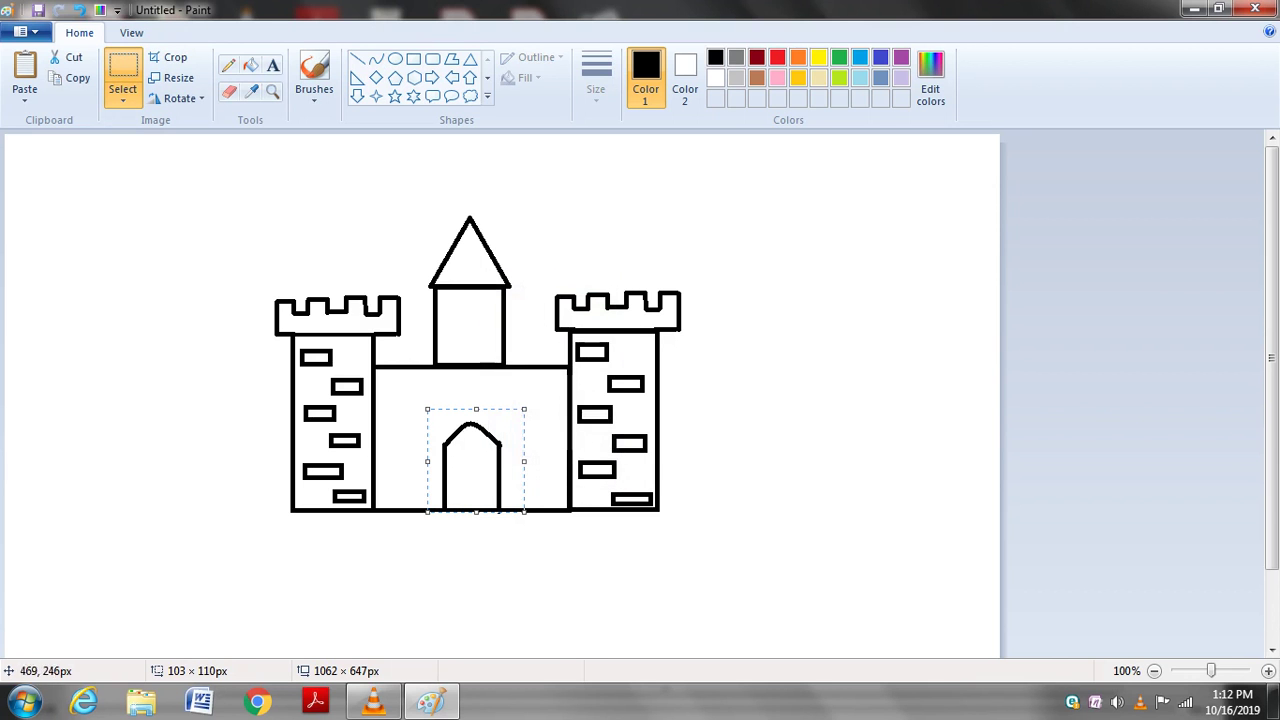
right_click(781, 373)
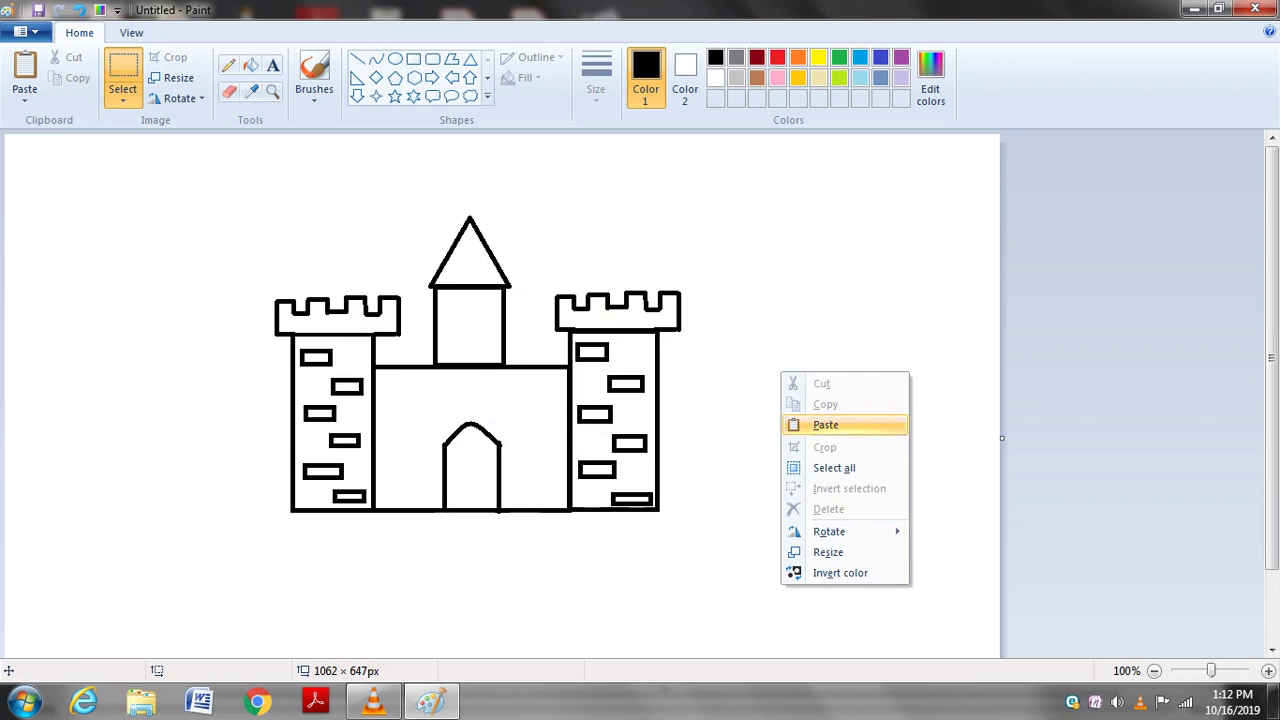
click(826, 424)
drag(40, 170, 74, 221)
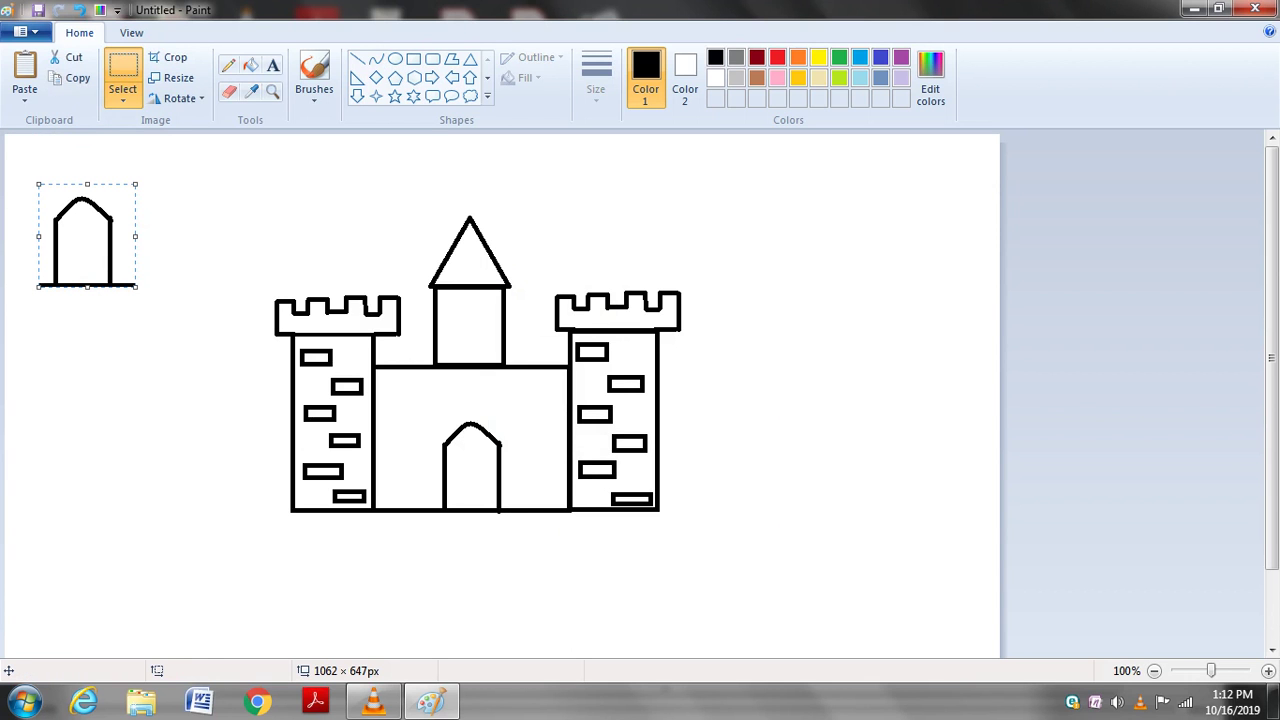
Step: Shrink the doorway copy to about 51 × 41 px and place it as a window on the main wall, above and left of the door
drag(87, 287, 87, 232)
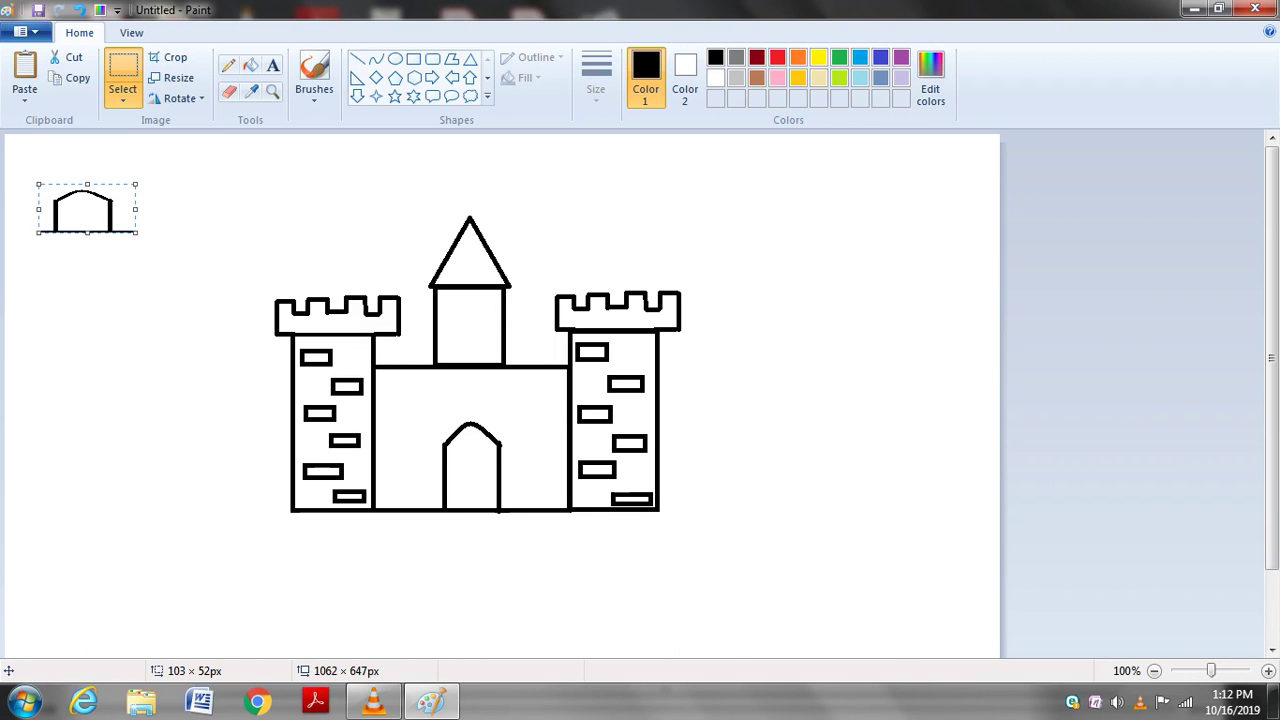
drag(136, 209, 437, 419)
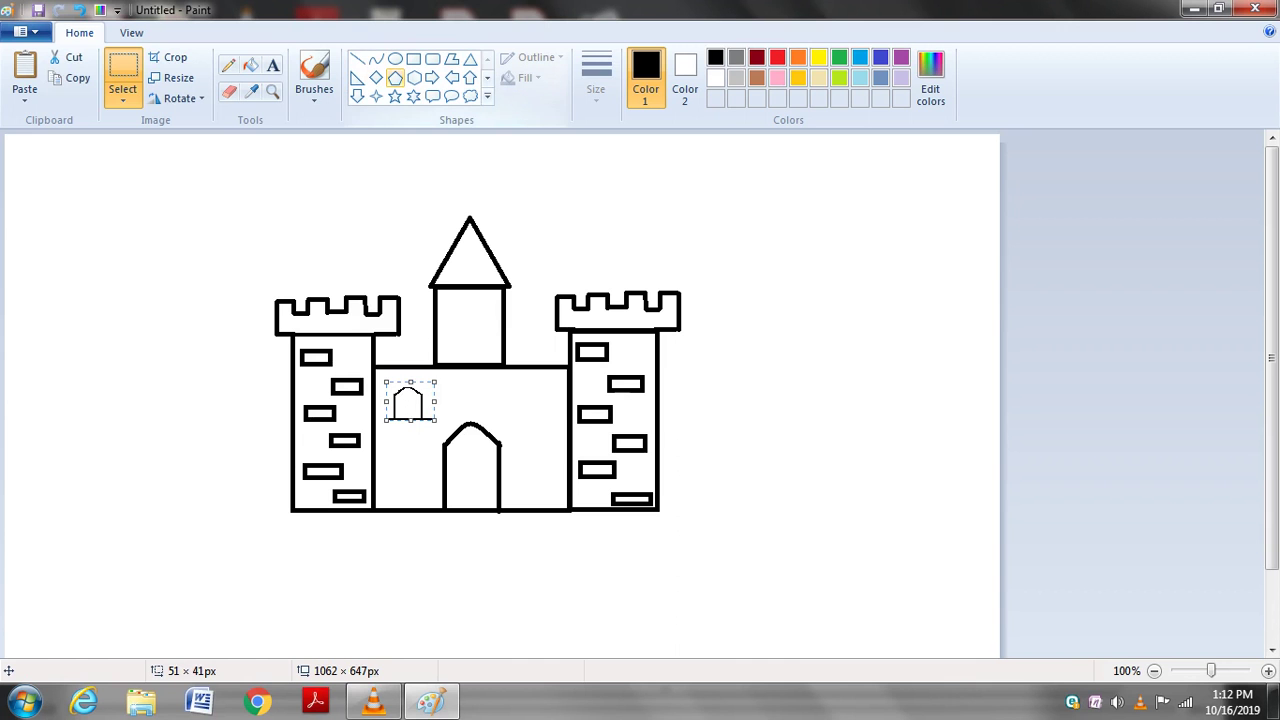
click(357, 58)
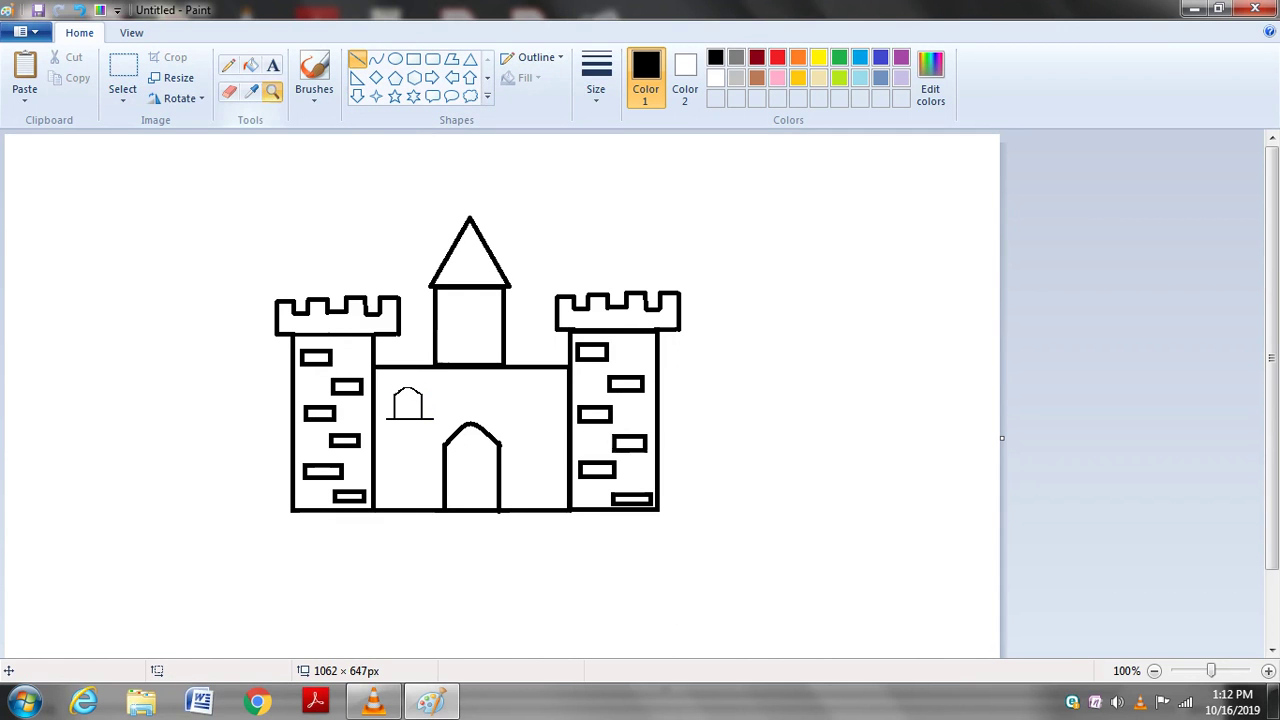
Step: Erase the base line's overhanging ends on both sides of the small window, using the thickest eraser size
click(272, 91)
click(412, 405)
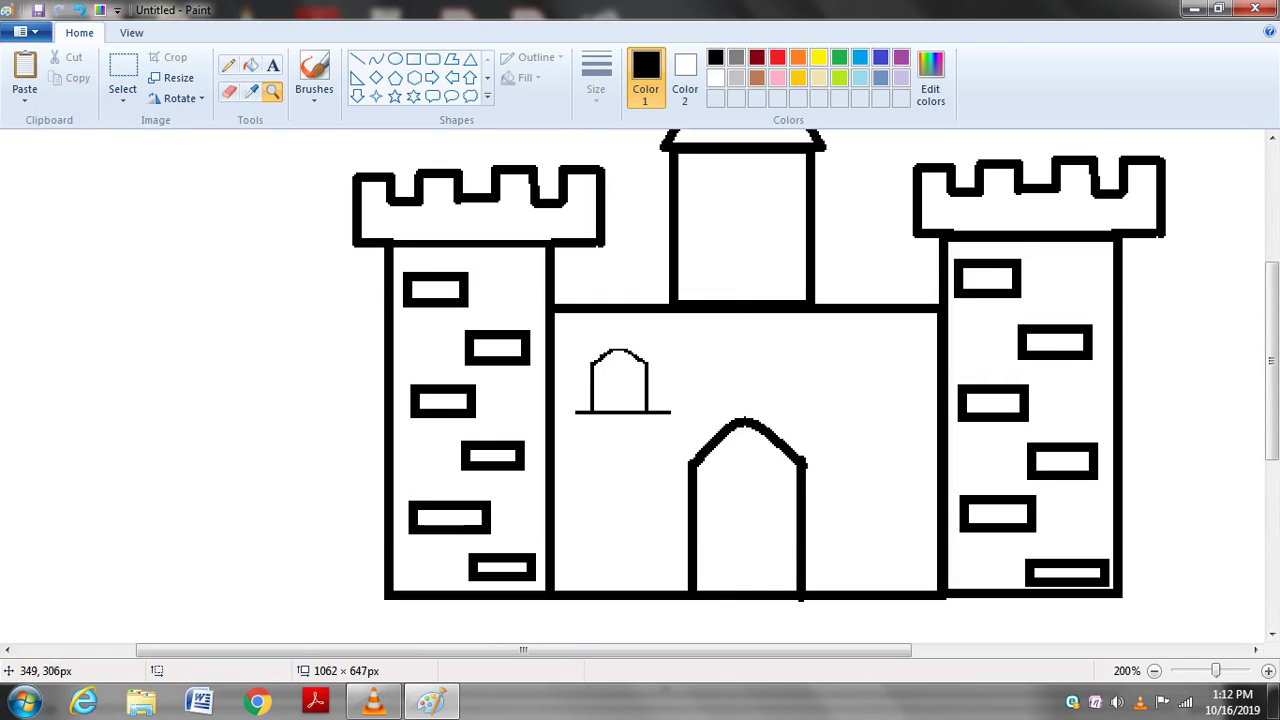
click(595, 410)
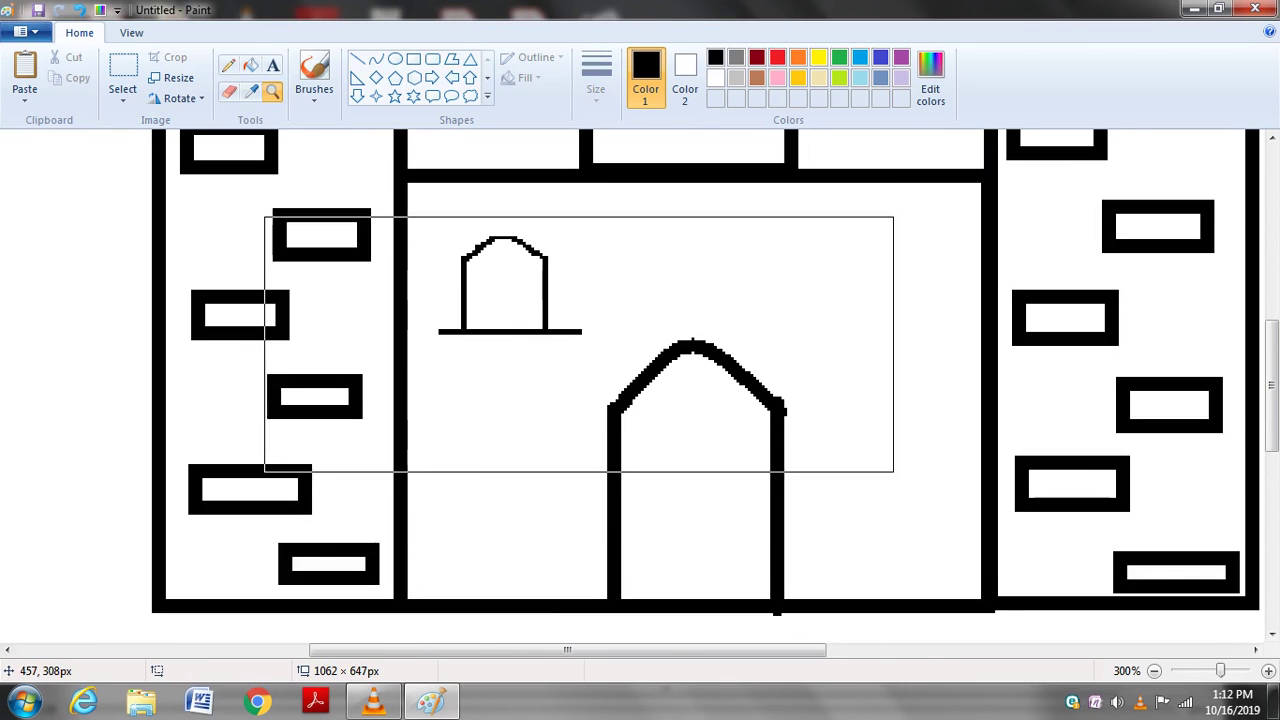
click(579, 344)
click(229, 91)
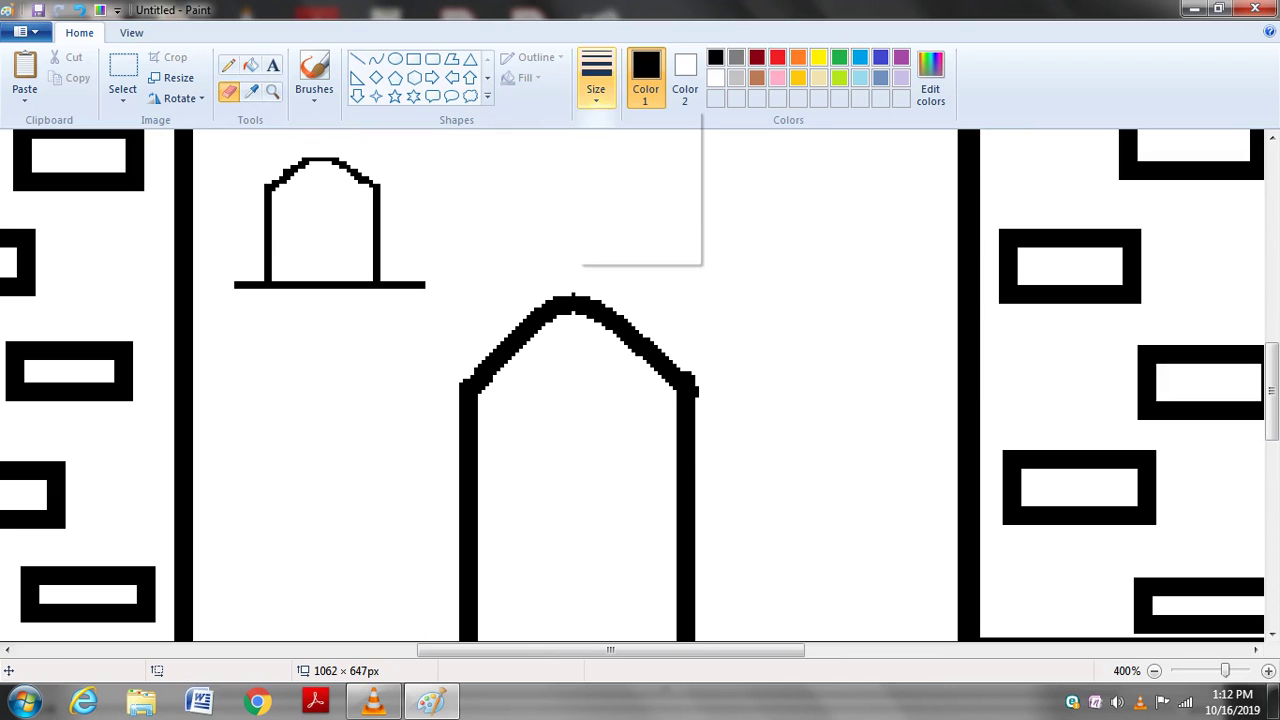
click(596, 80)
click(640, 252)
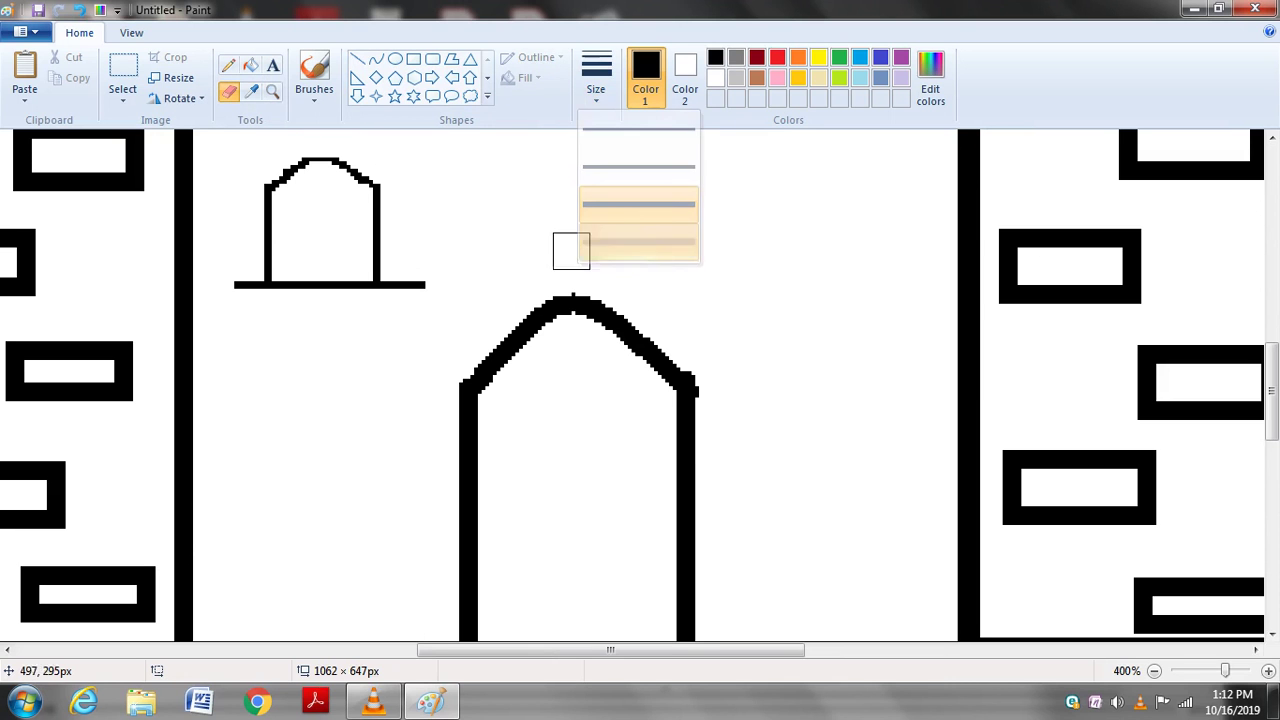
click(426, 277)
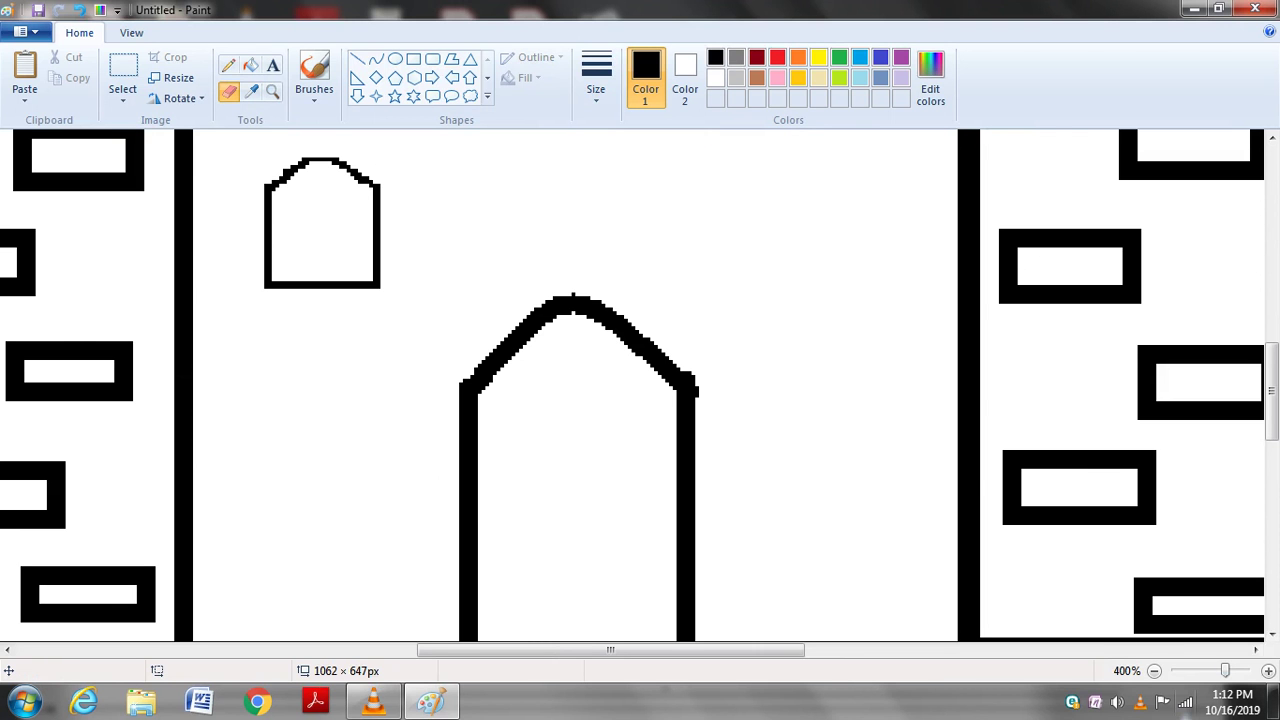
drag(1225, 670, 1216, 670)
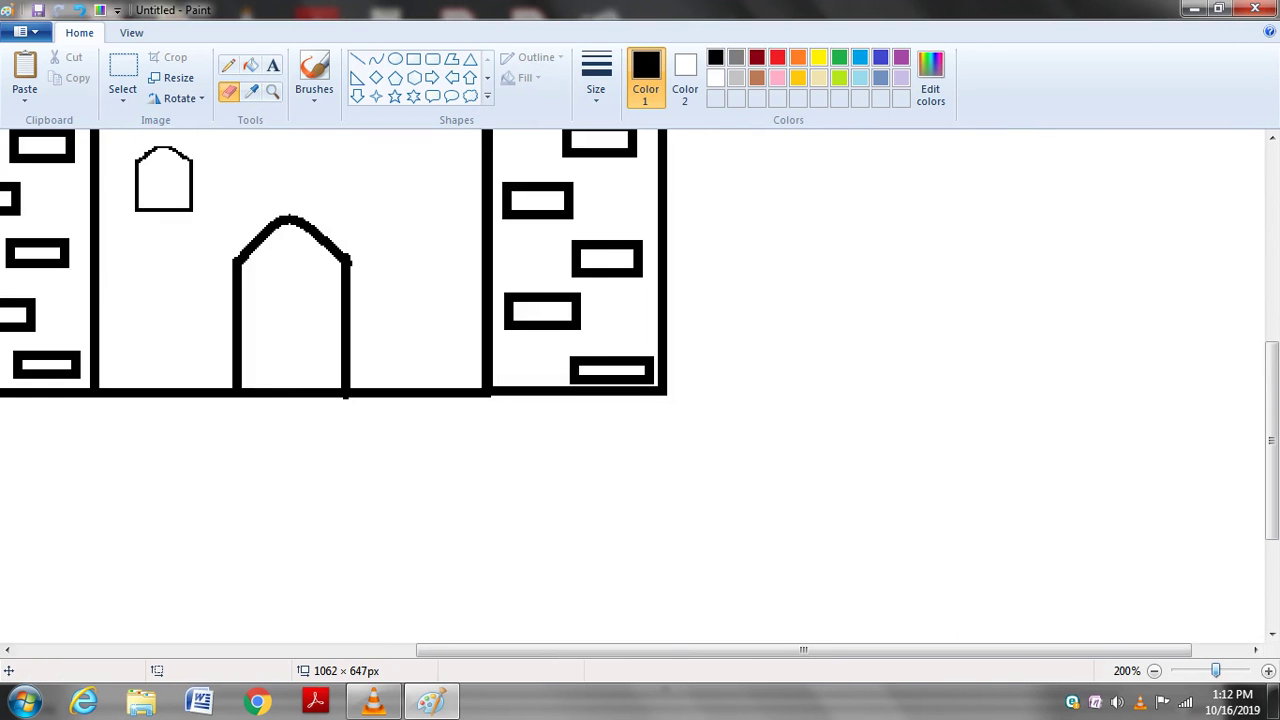
scroll(1235, 665, down, 1)
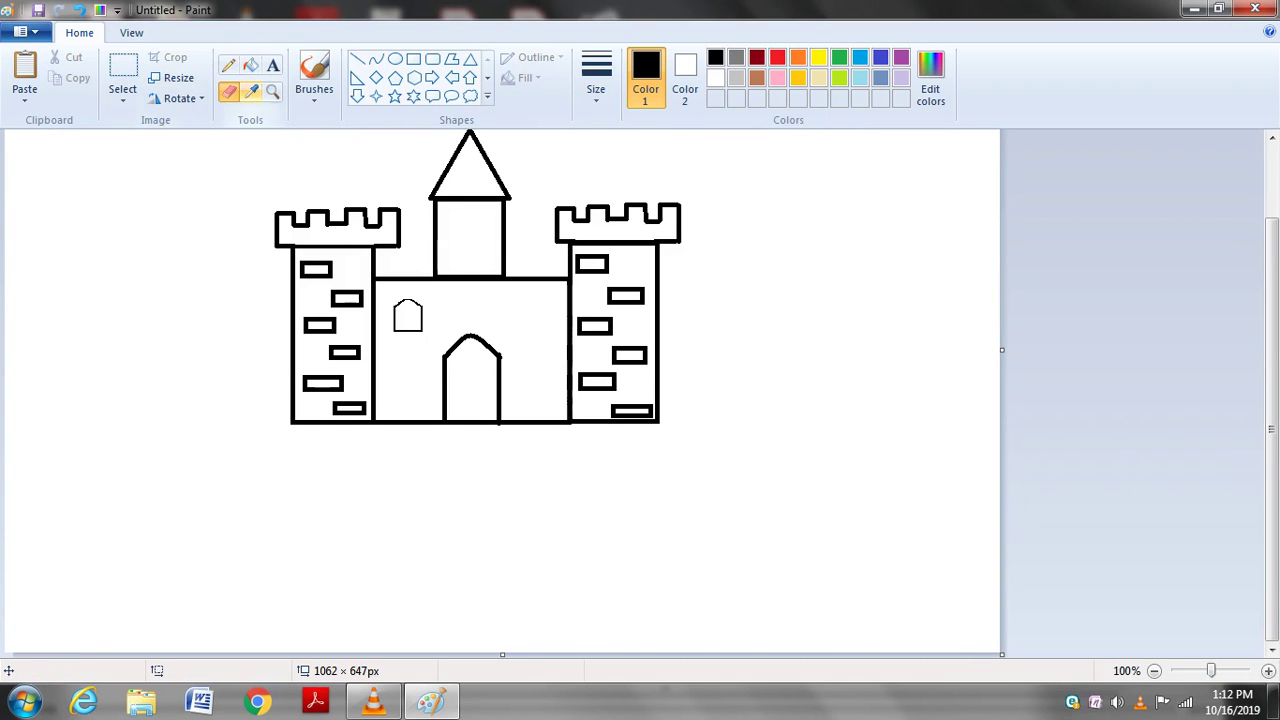
Step: Copy the small arched window and place the duplicate on the main wall, above and right of the door
click(123, 68)
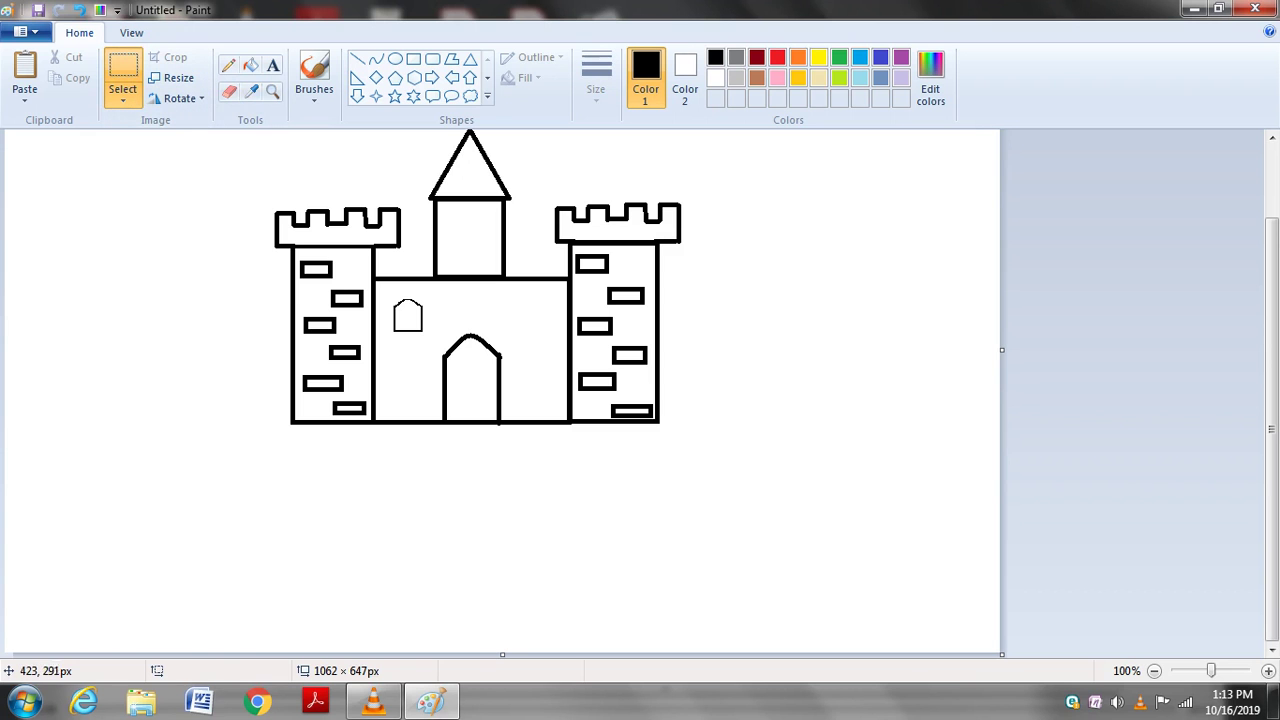
drag(388, 296, 436, 338)
right_click(408, 317)
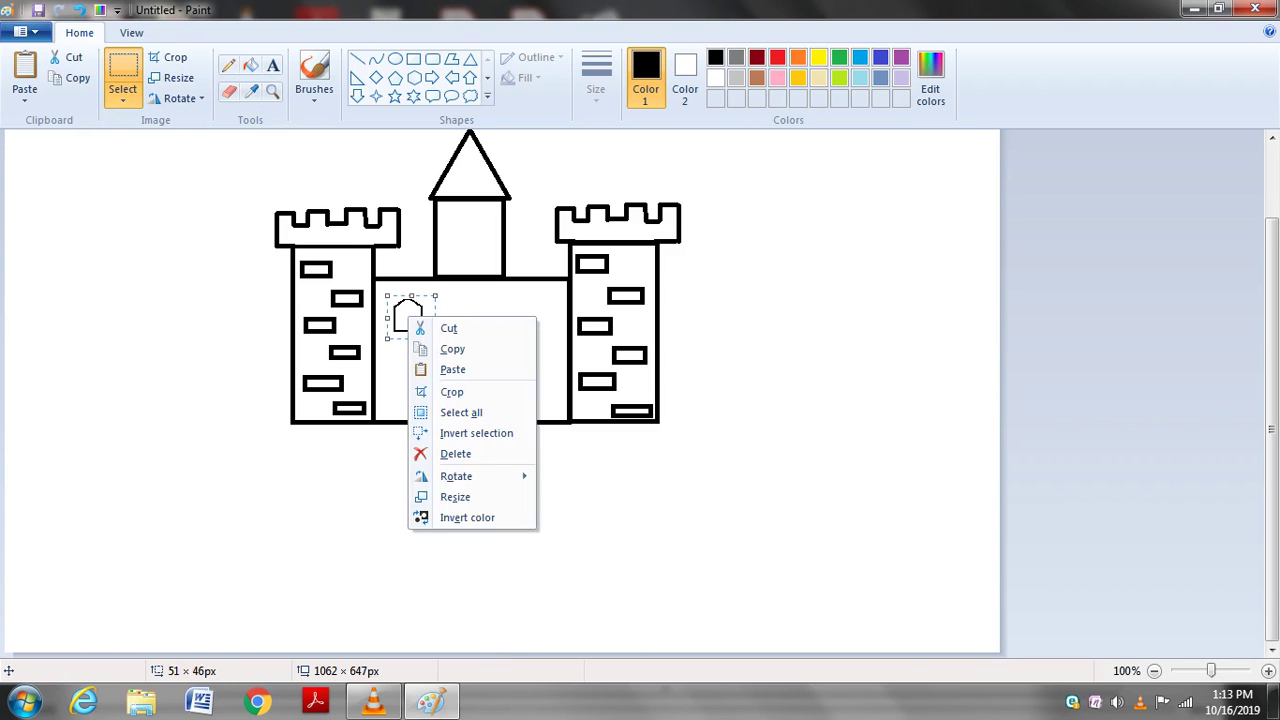
click(455, 350)
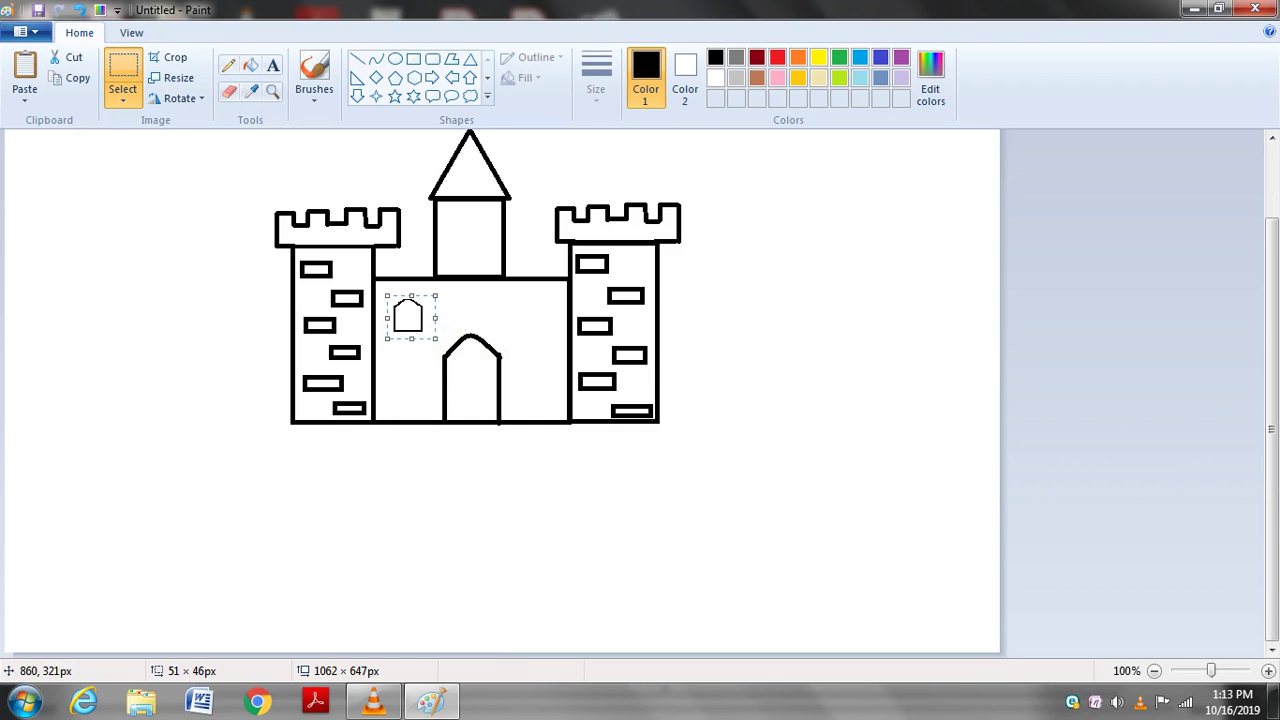
right_click(811, 347)
click(856, 400)
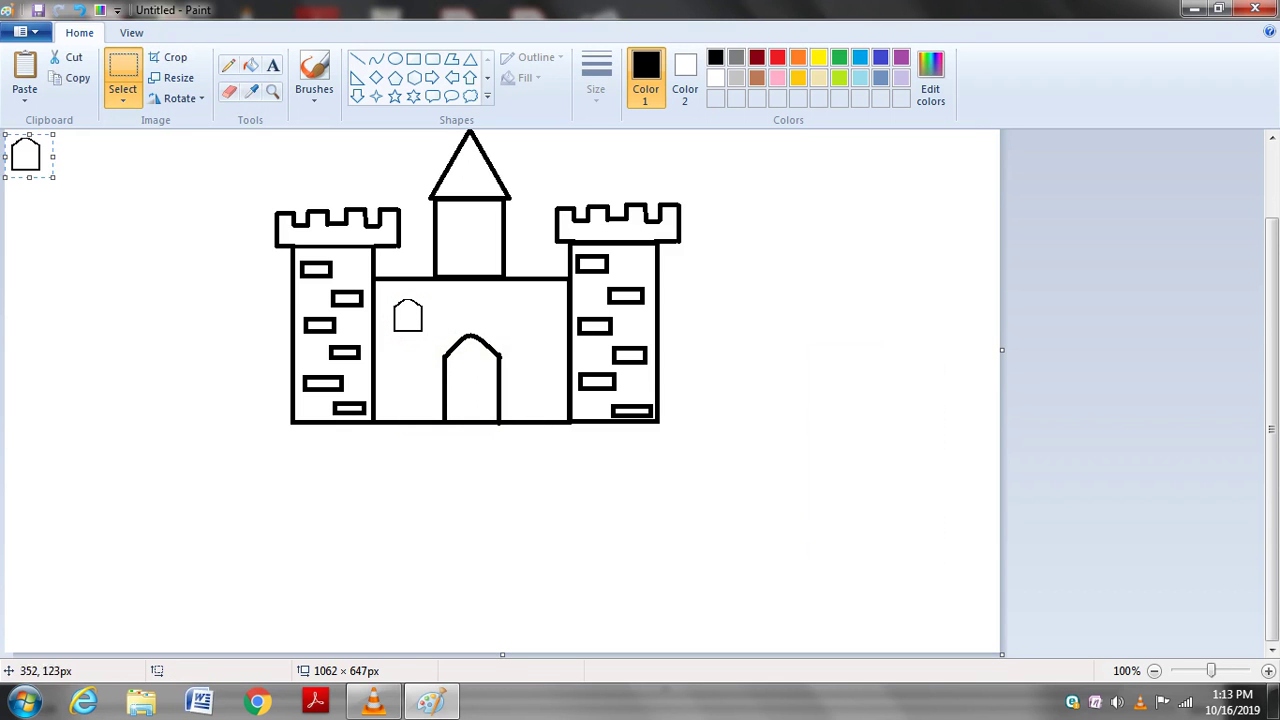
drag(26, 152, 533, 321)
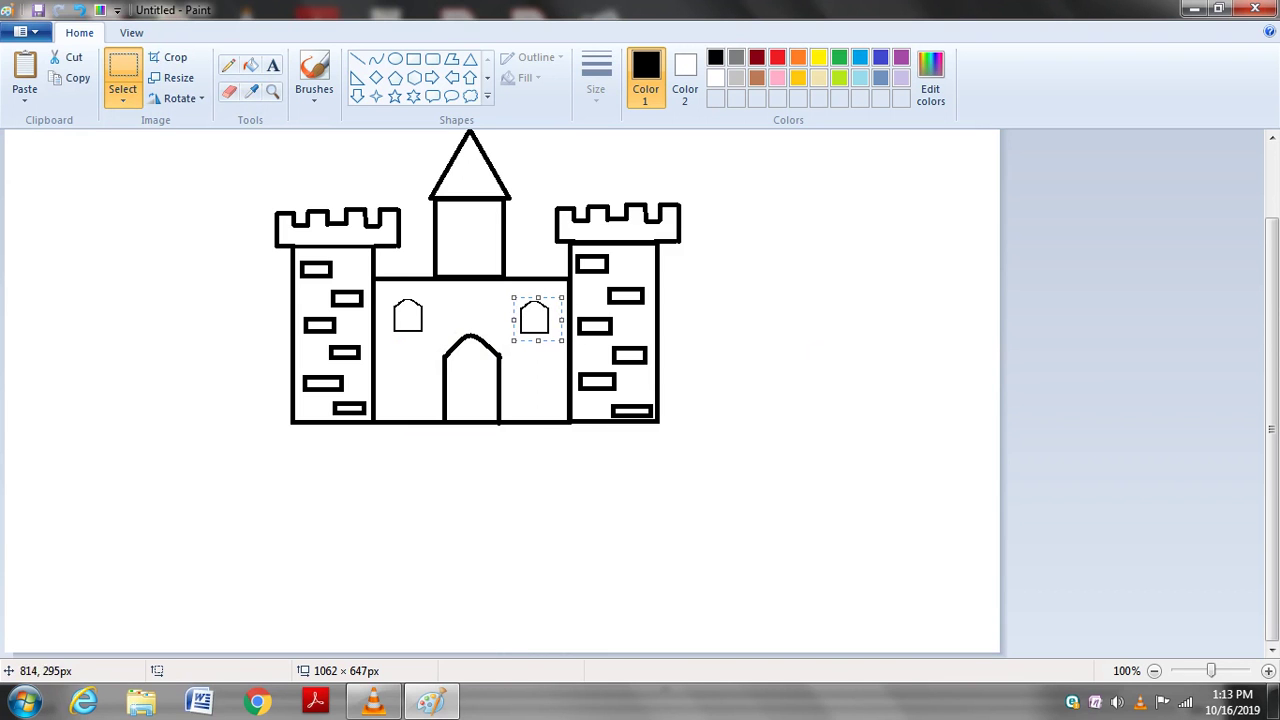
Step: Paste another copy of the arched window and center it in the central turret
right_click(769, 323)
click(813, 376)
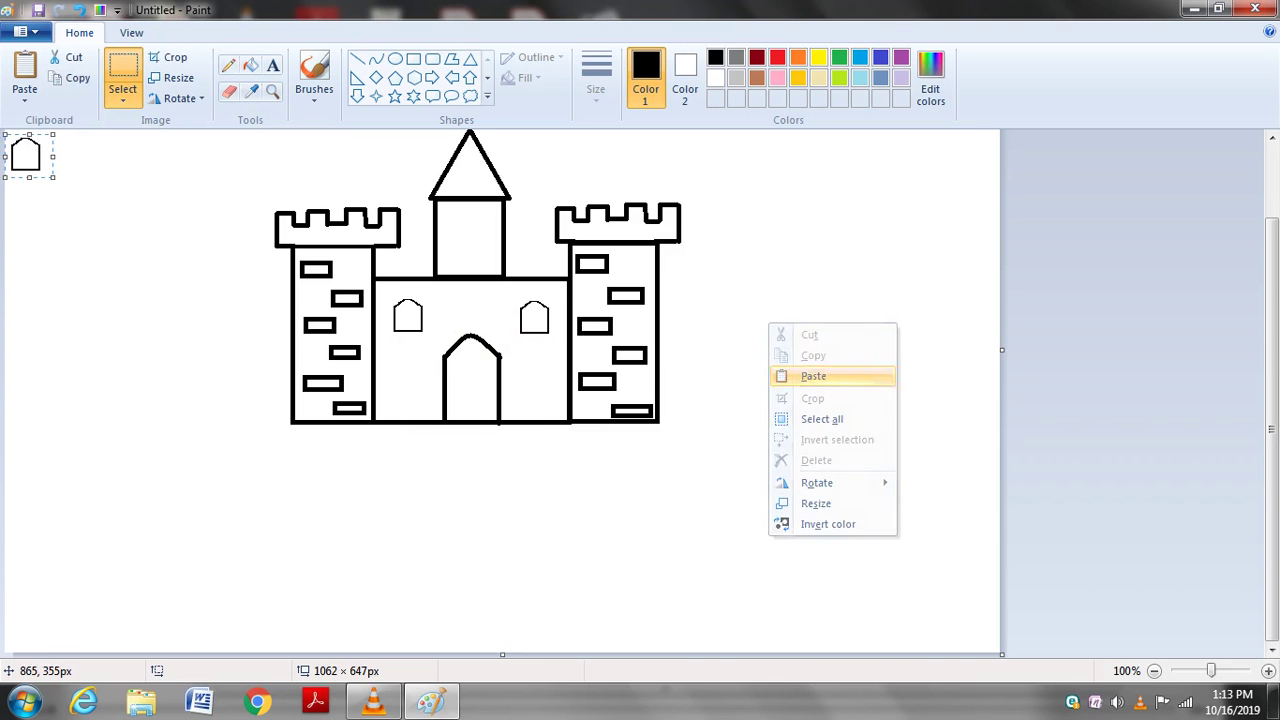
drag(29, 156, 474, 245)
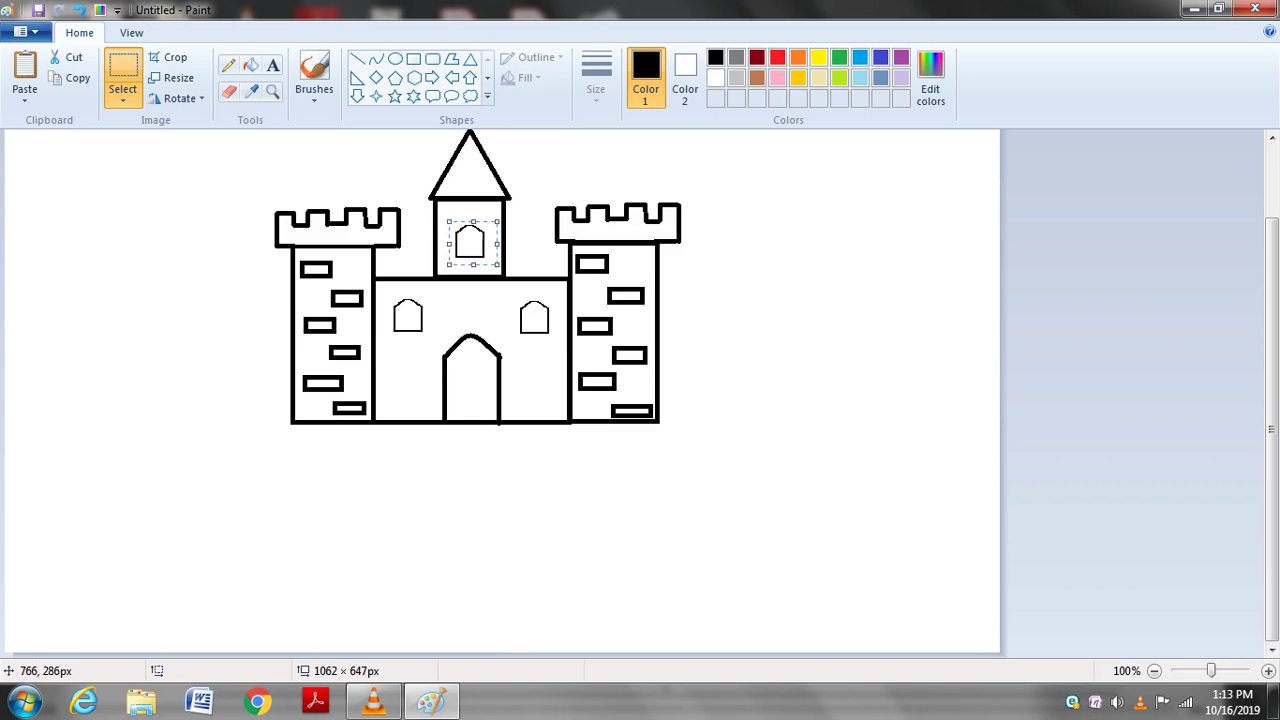
Step: Draw a vertical flagpole line about 34 px tall, rising from the tip of the central turret's roof
scroll(500, 390, up, 2)
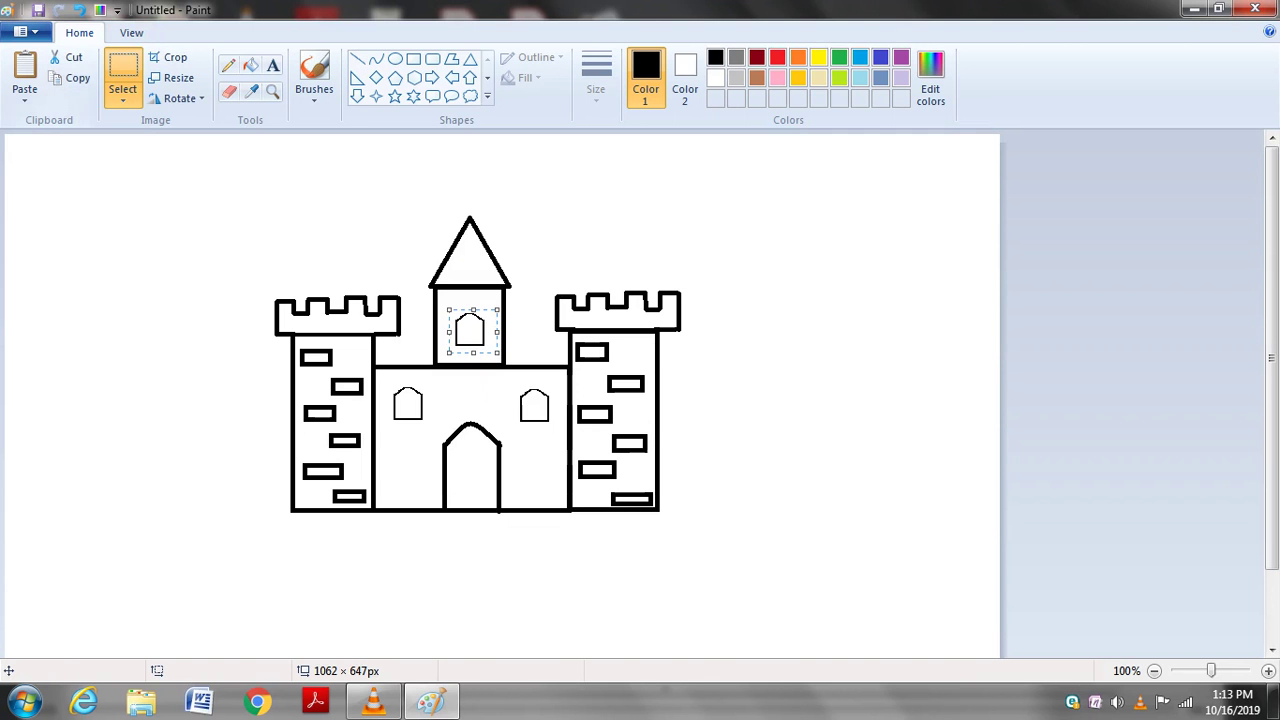
click(357, 59)
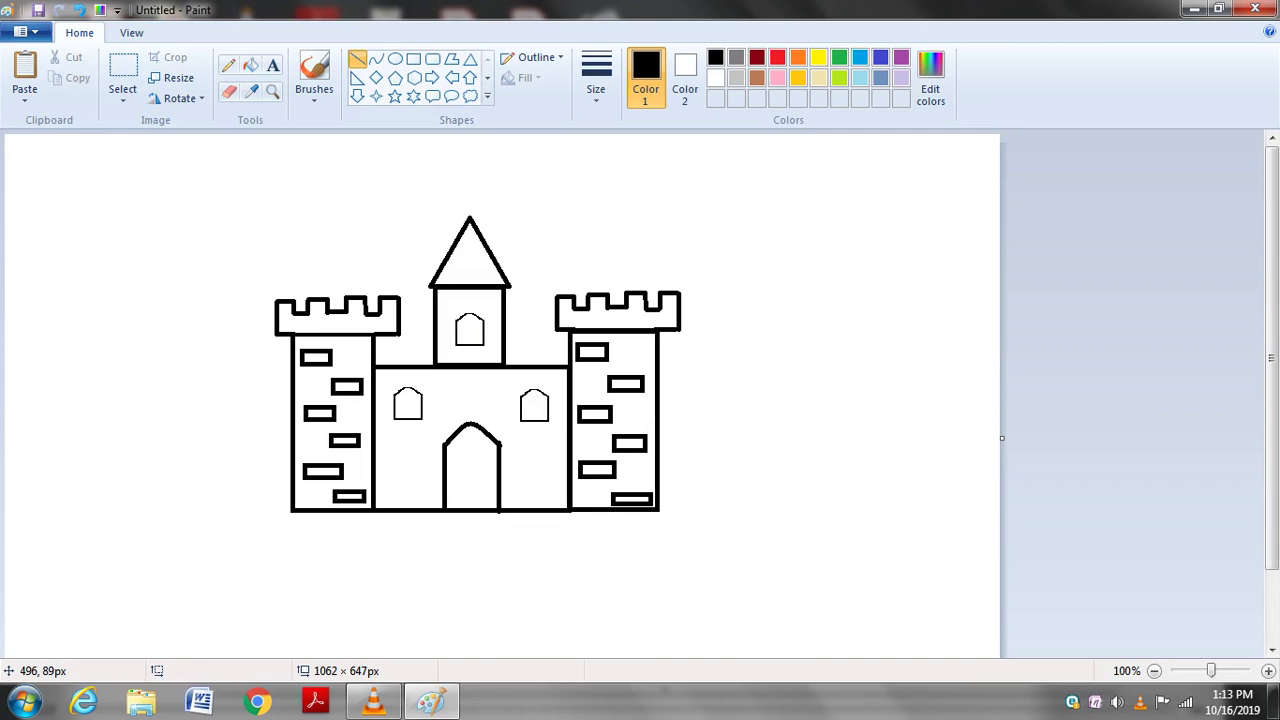
drag(470, 218, 470, 185)
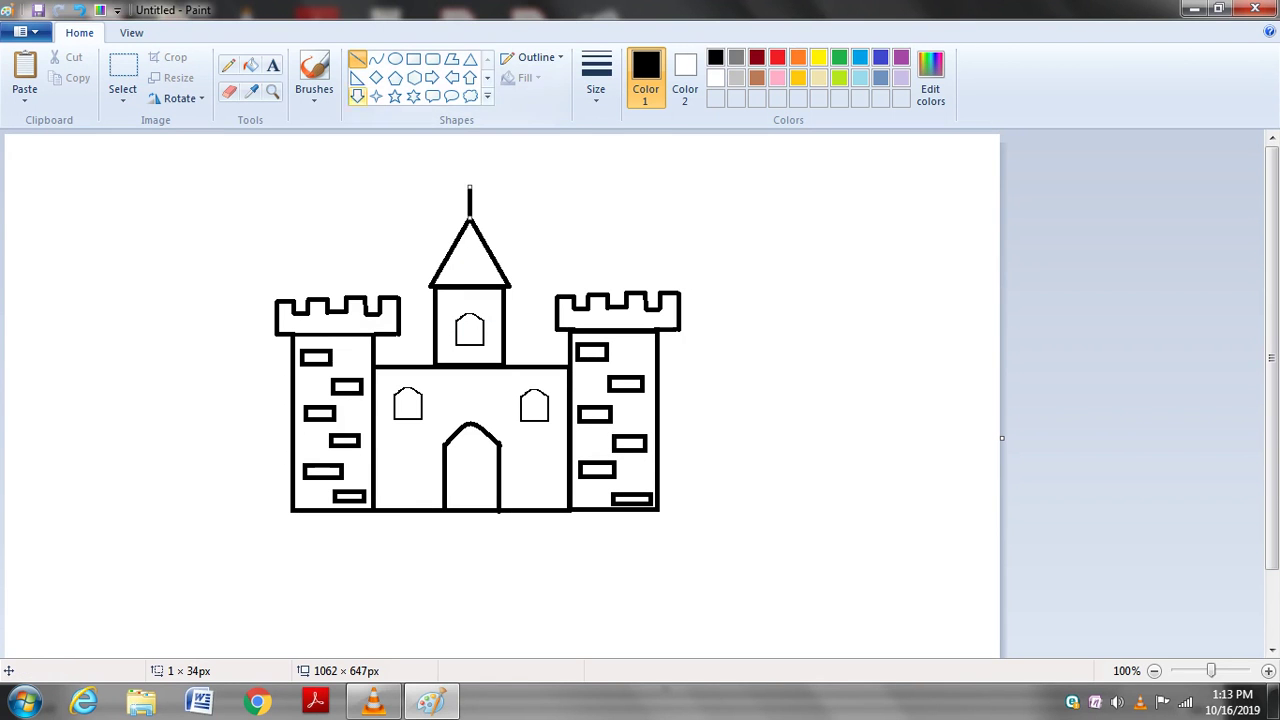
Step: Outline a flag about 66 px wide with straight lines, extending right from the top of the flagpole, with a V-notched outer end
click(357, 58)
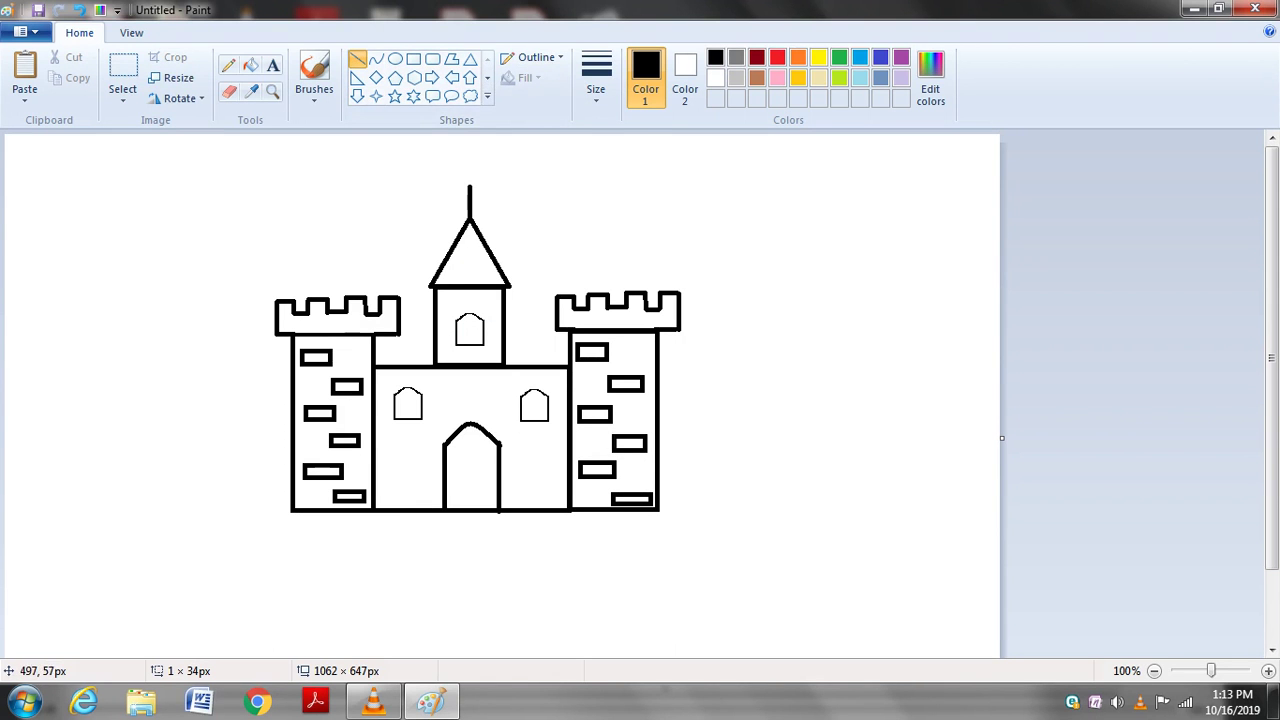
drag(469, 187, 530, 188)
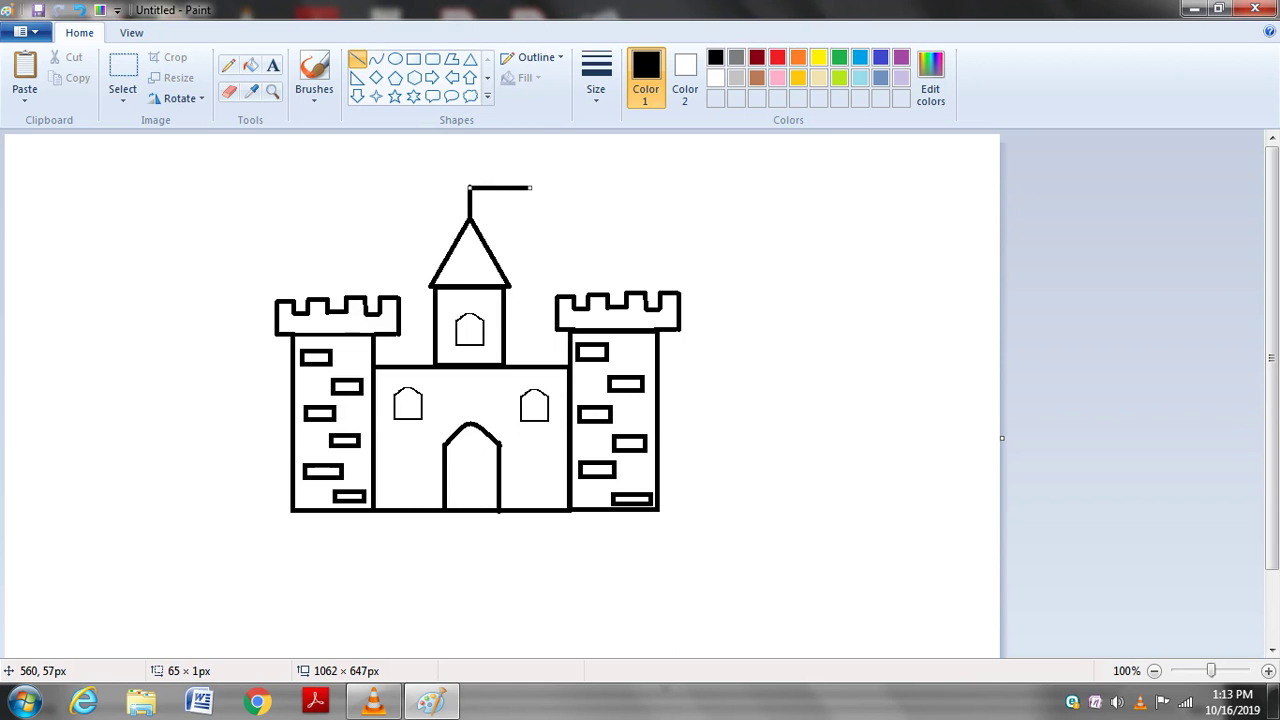
click(565, 197)
drag(531, 188, 517, 199)
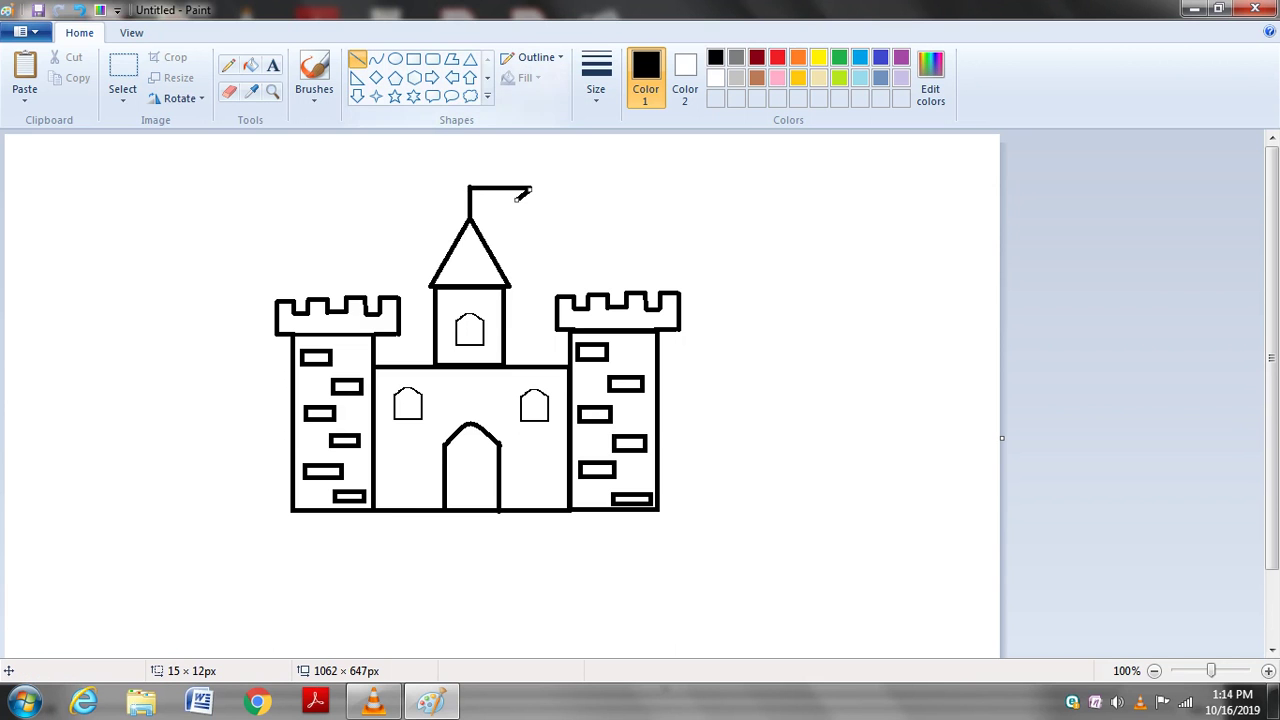
click(552, 208)
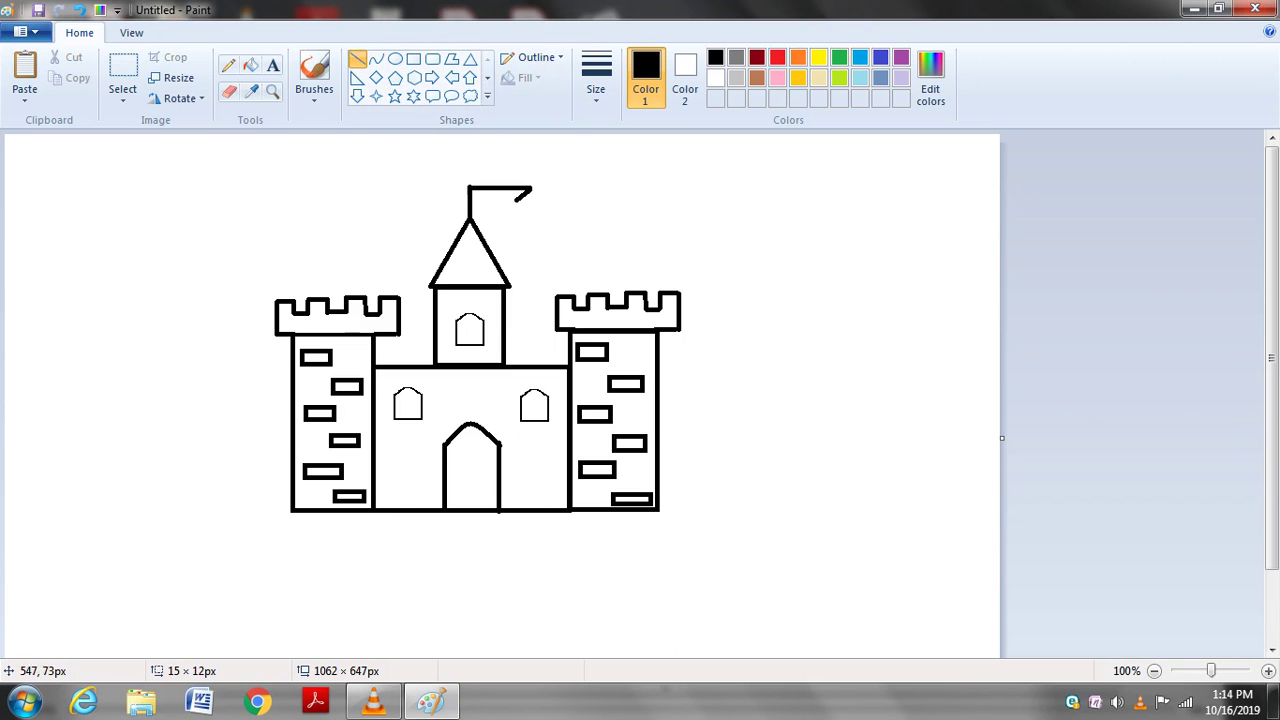
drag(517, 200, 530, 210)
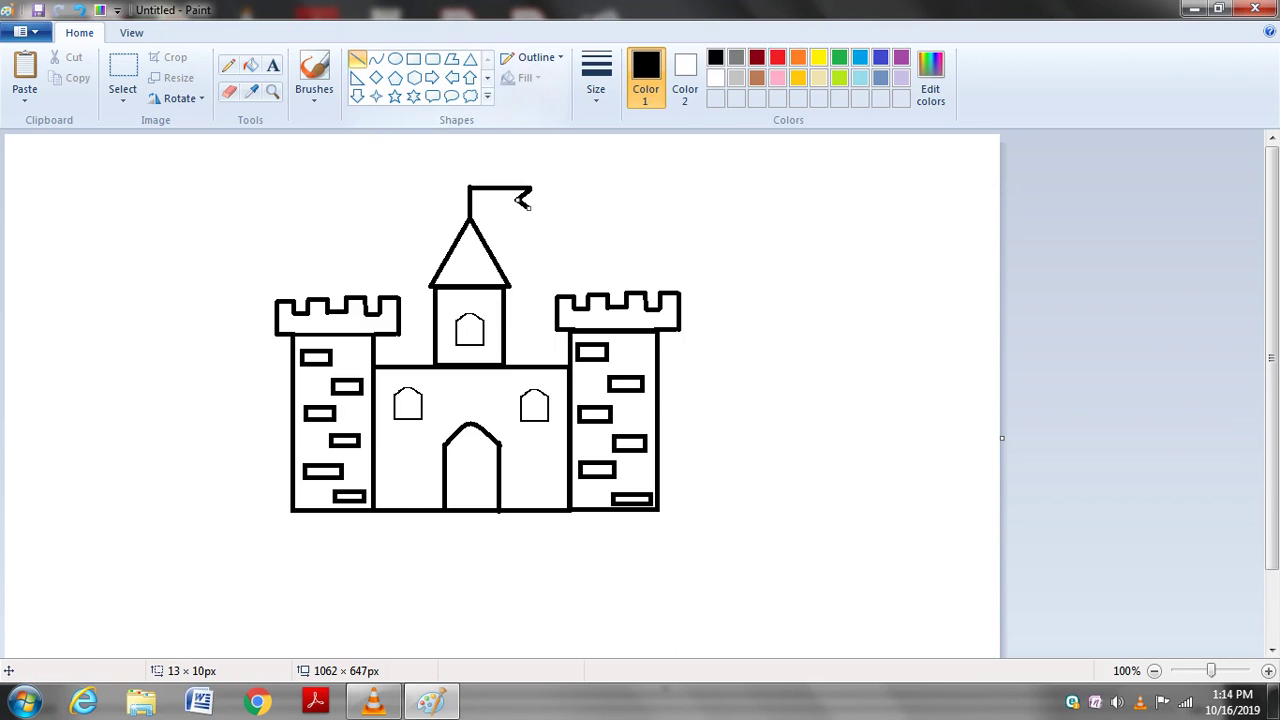
drag(530, 211, 469, 211)
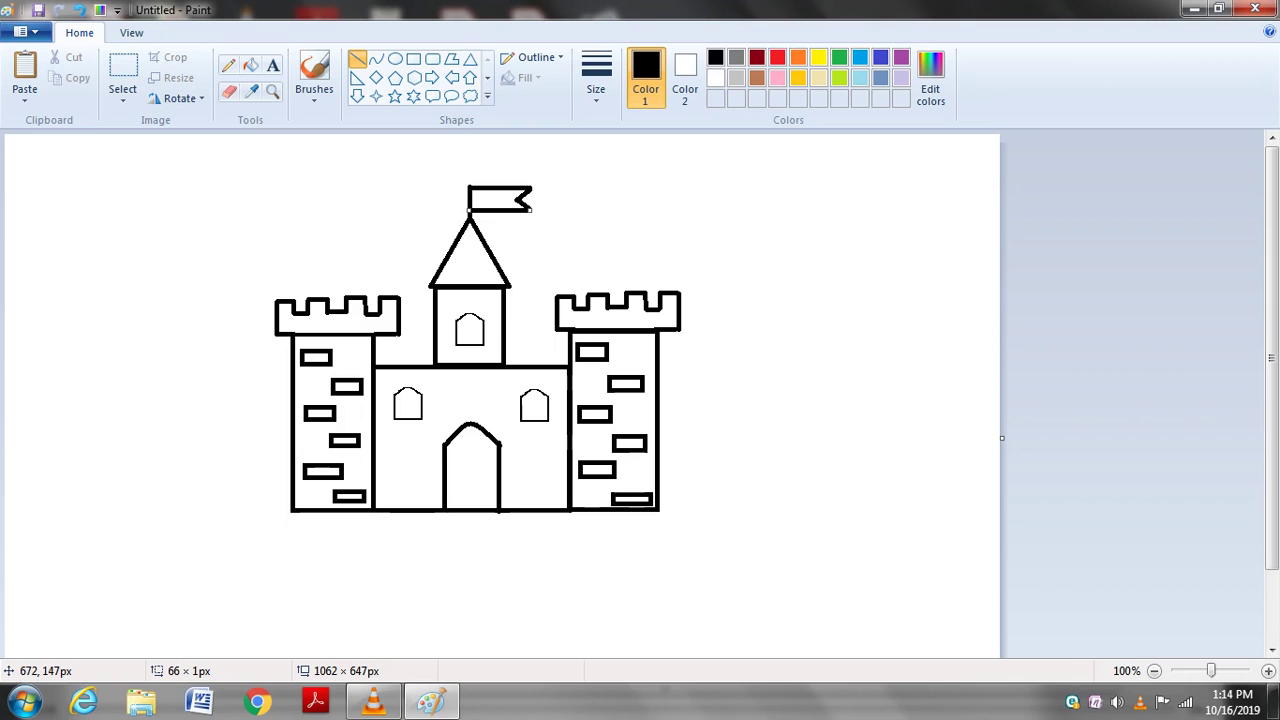